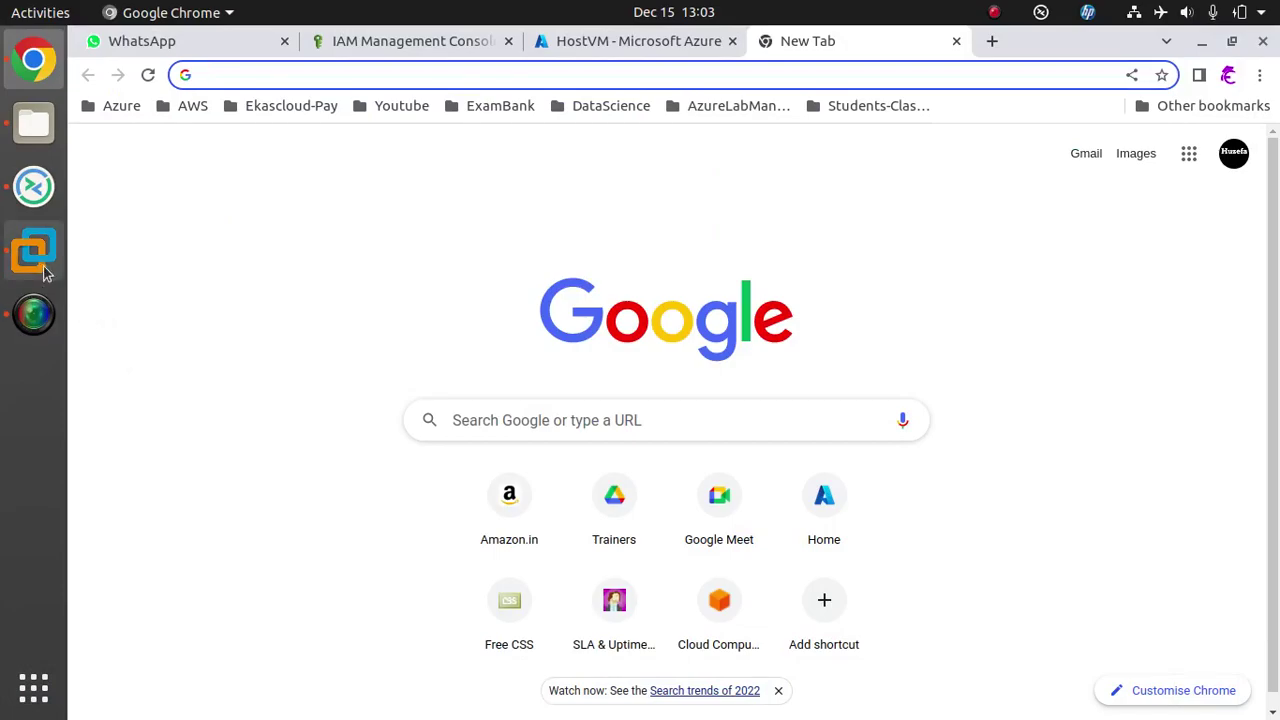
Switch to the remote desktop session of the host and bring up VM1 with its DNS Manager
{"action": "left_click", "coordinate": [33, 250]}
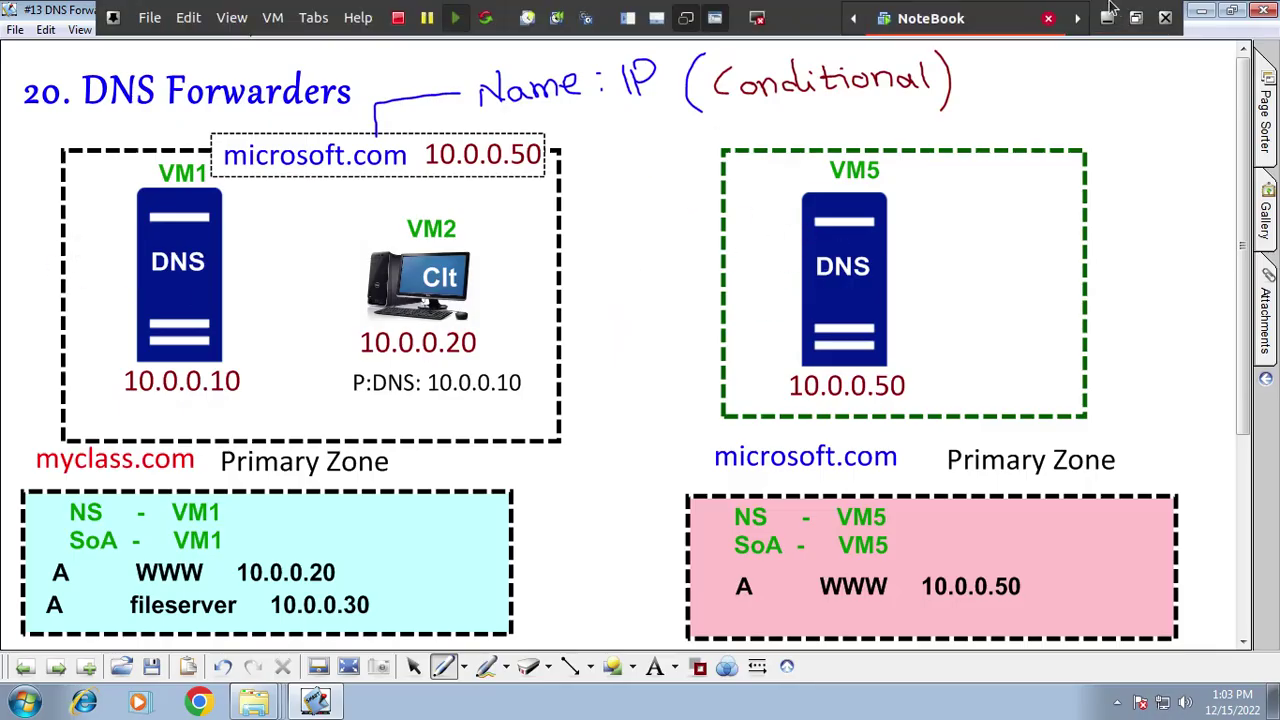
{"action": "left_click", "coordinate": [1108, 18]}
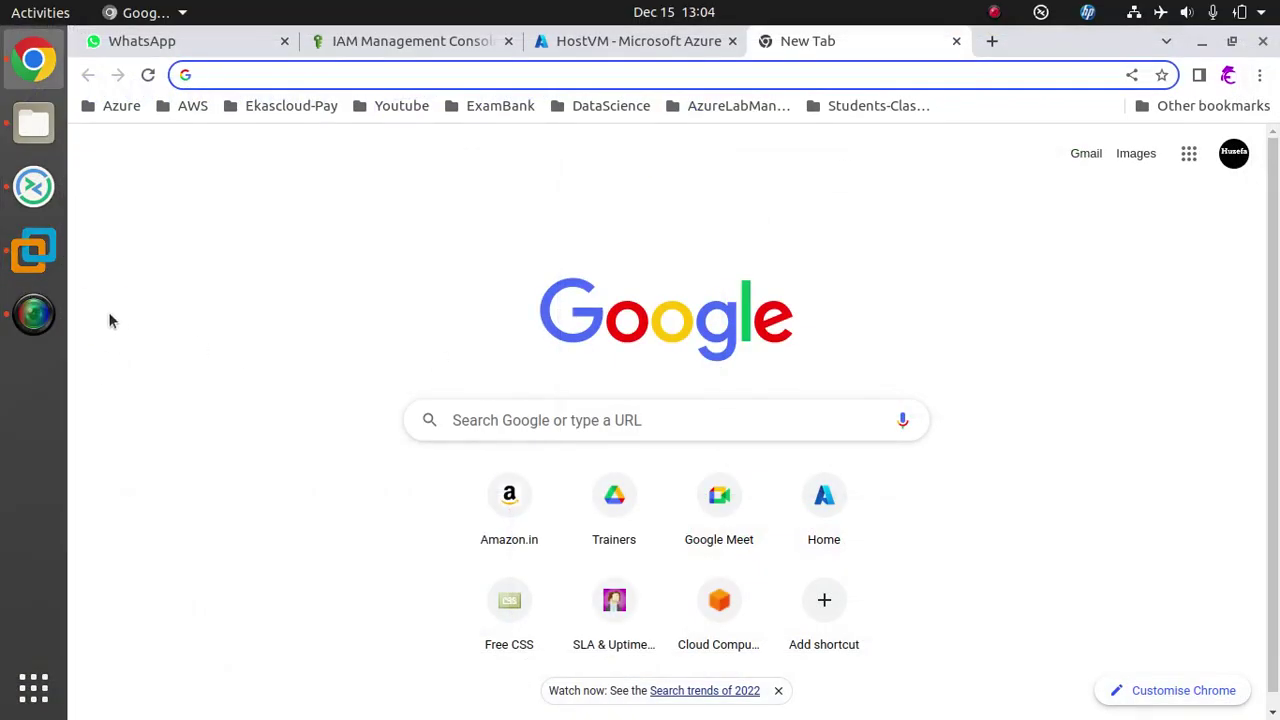
{"action": "left_click", "coordinate": [33, 186]}
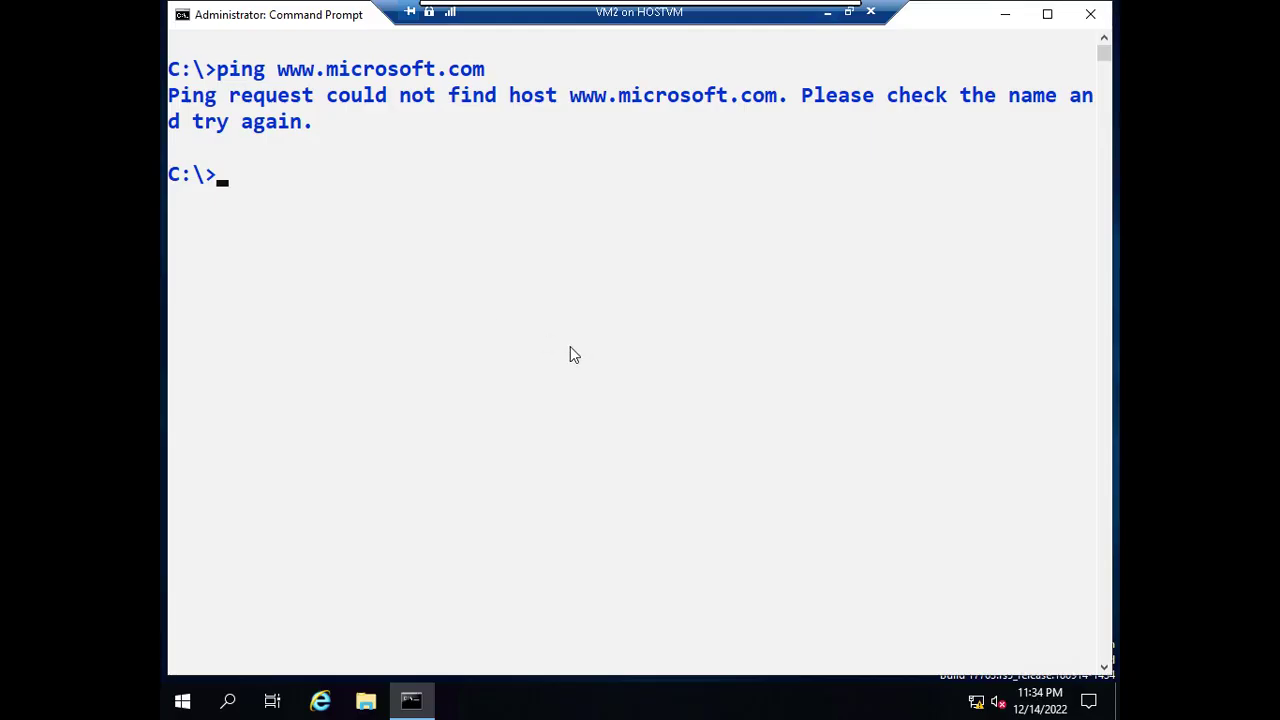
{"action": "left_click", "coordinate": [827, 12]}
{"action": "mouse_move", "coordinate": [298, 700]}
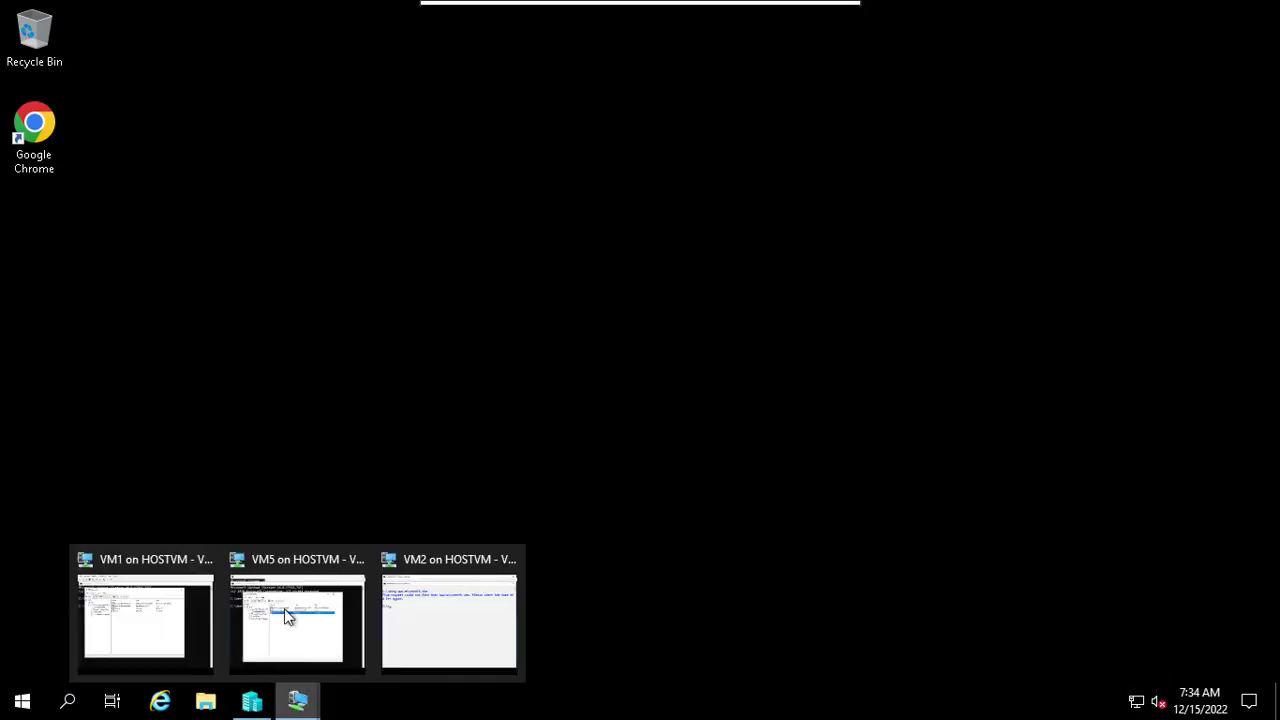
{"action": "left_click", "coordinate": [167, 598]}
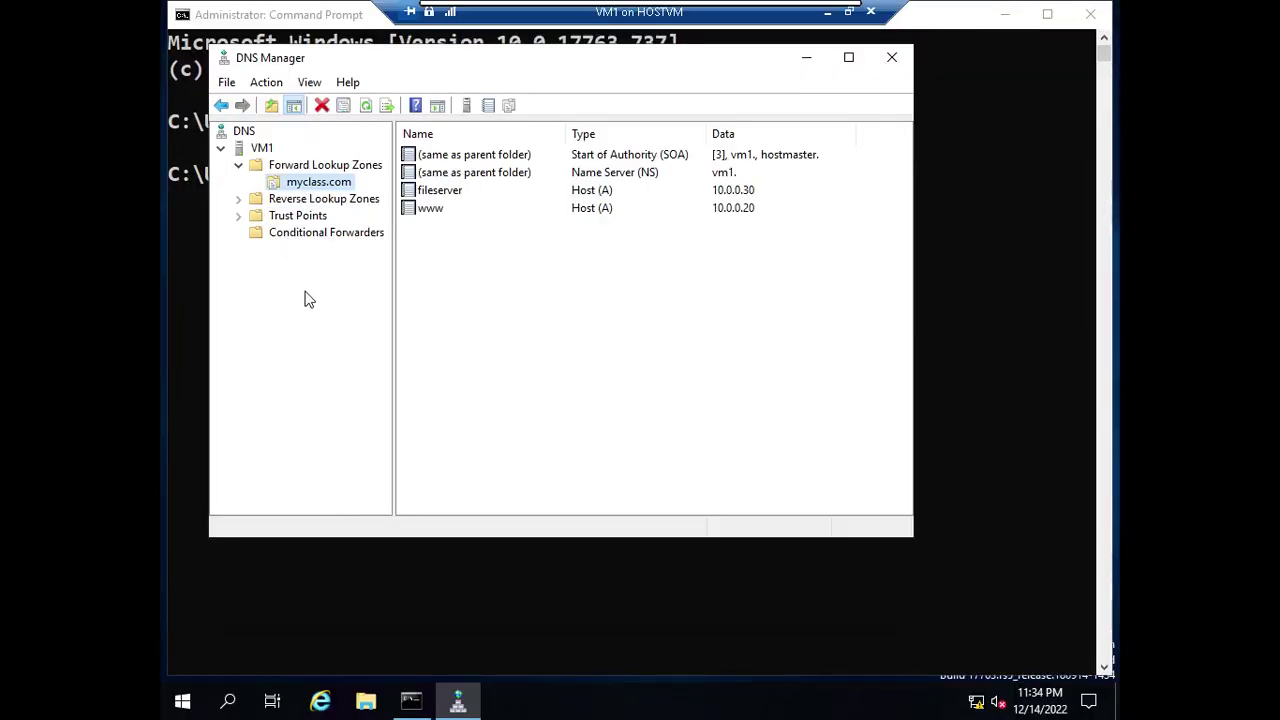
Create a new conditional forwarder on VM1 for the domain microsoft.com with master server 10.0.0.50
{"action": "left_click", "coordinate": [300, 236]}
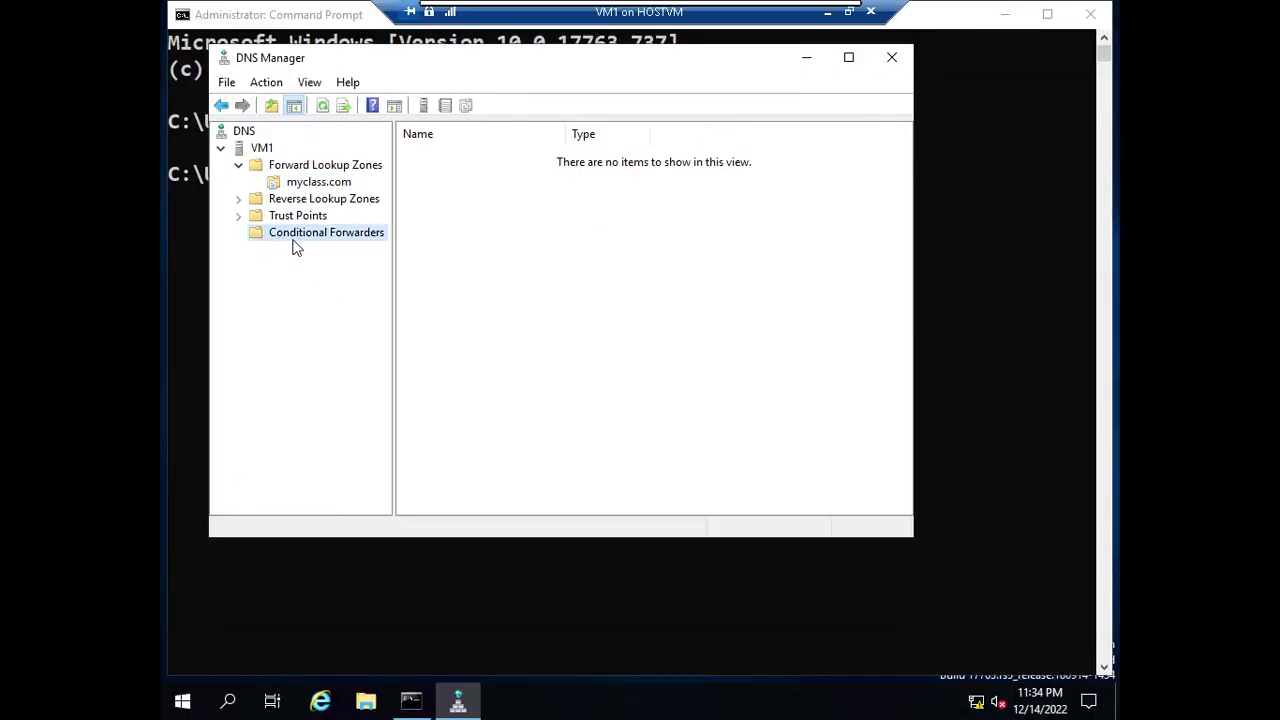
{"action": "right_click", "coordinate": [355, 241]}
{"action": "left_click", "coordinate": [388, 251]}
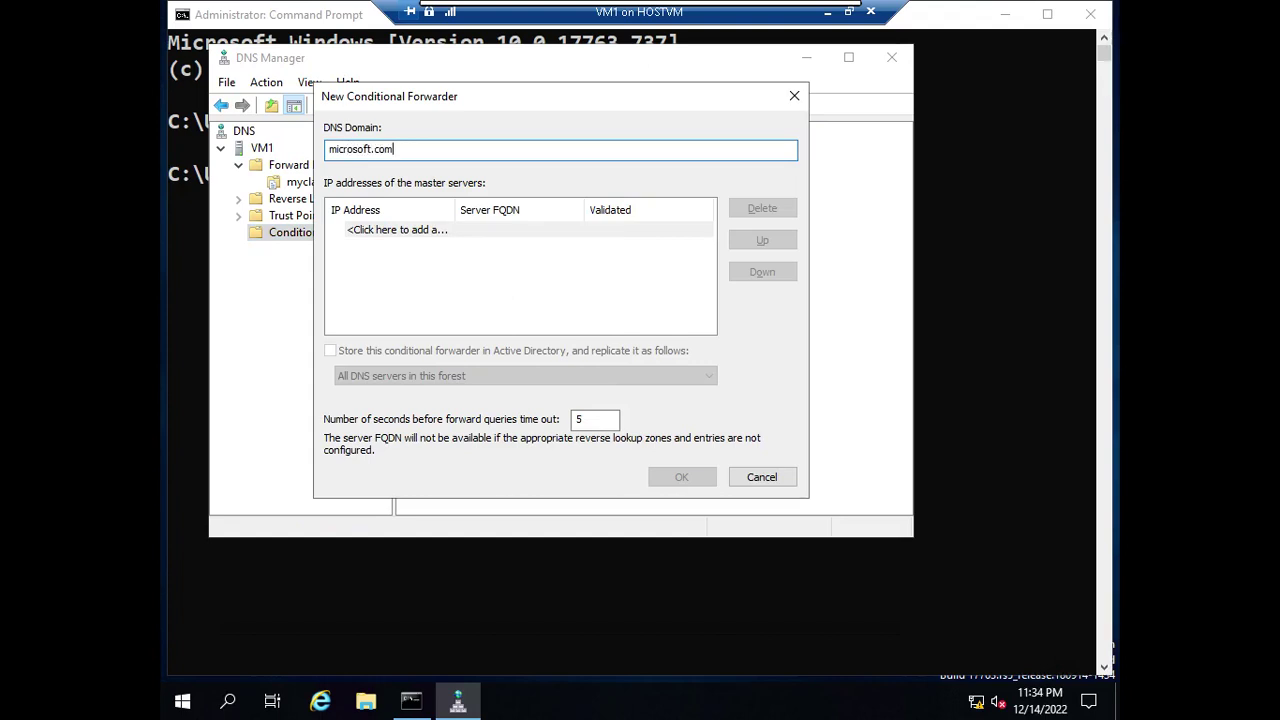
{"action": "left_click", "coordinate": [459, 232]}
{"action": "type", "text": "10.0.0.50"}
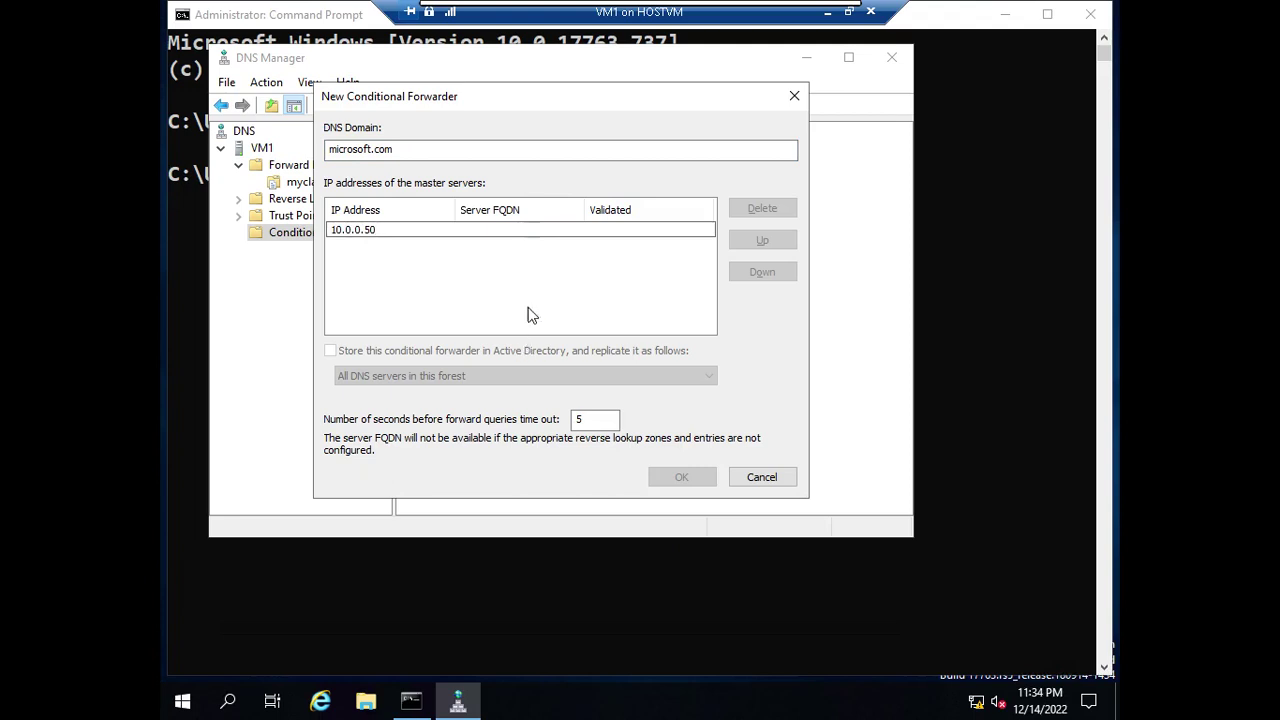
{"action": "key", "text": "Return"}
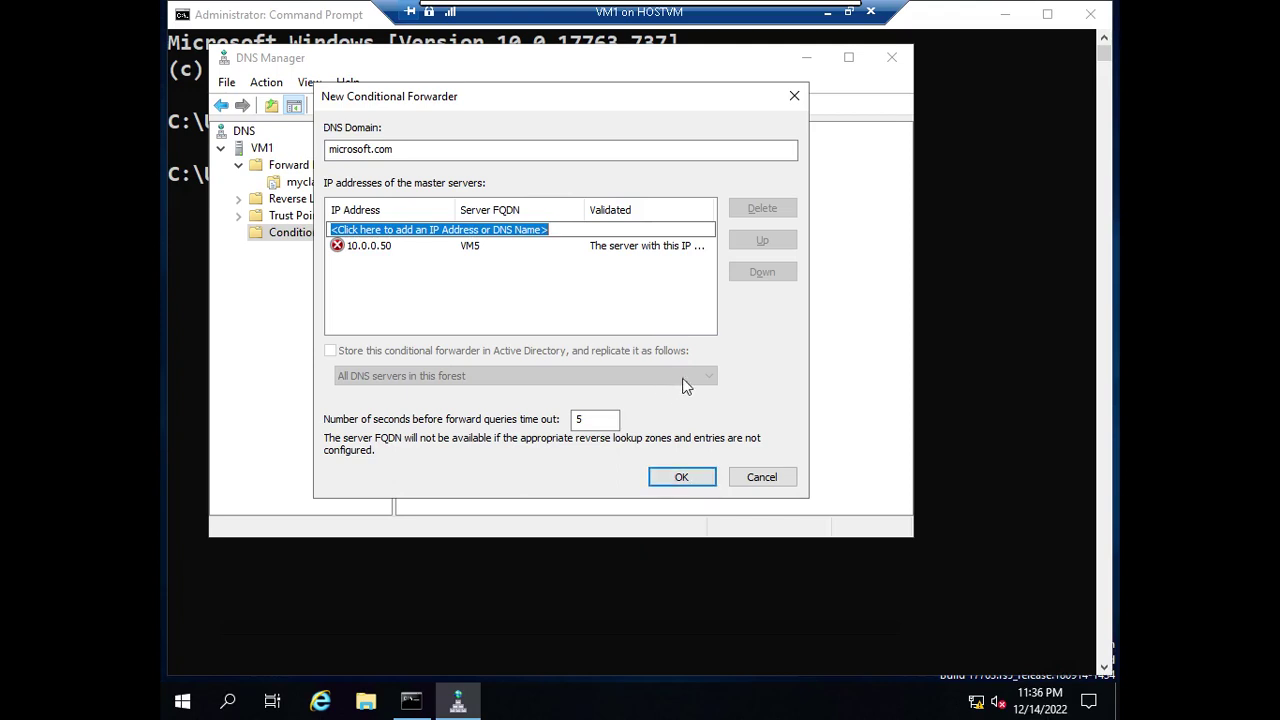
{"action": "left_click", "coordinate": [693, 479]}
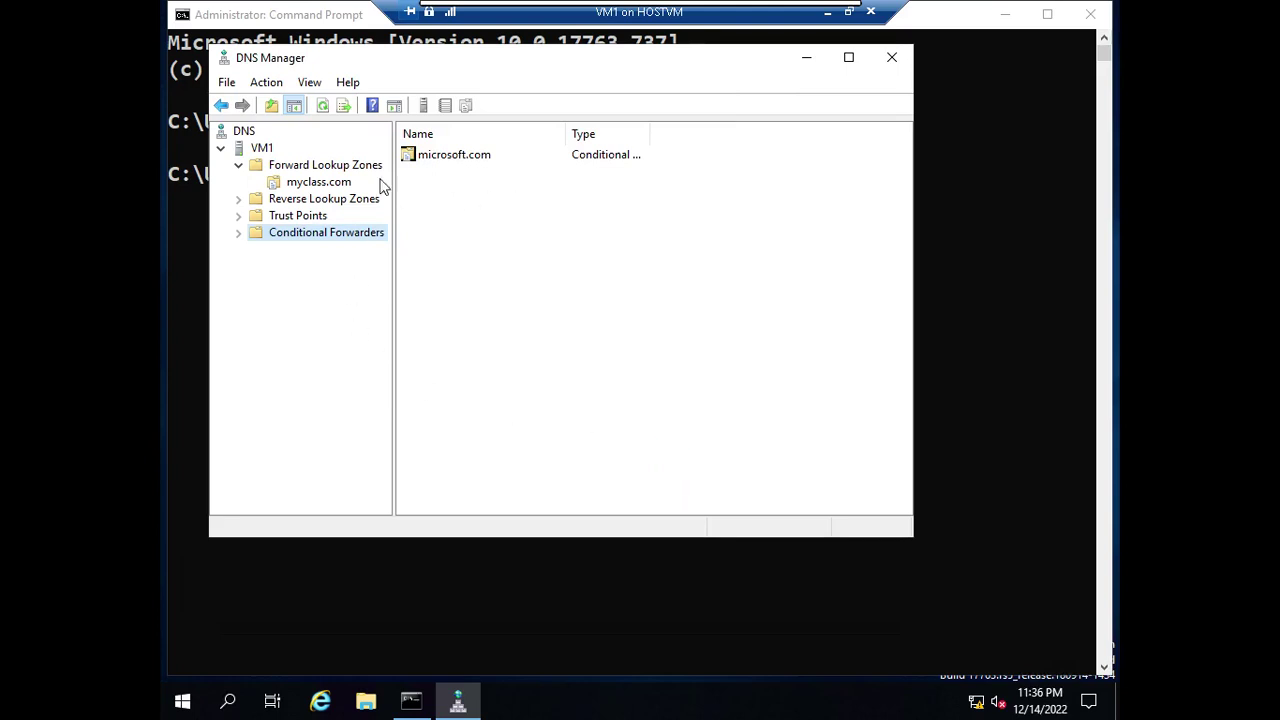
Examine the new microsoft.com conditional forwarder and compare it with the myclass.com zone's records
{"action": "left_click", "coordinate": [239, 234]}
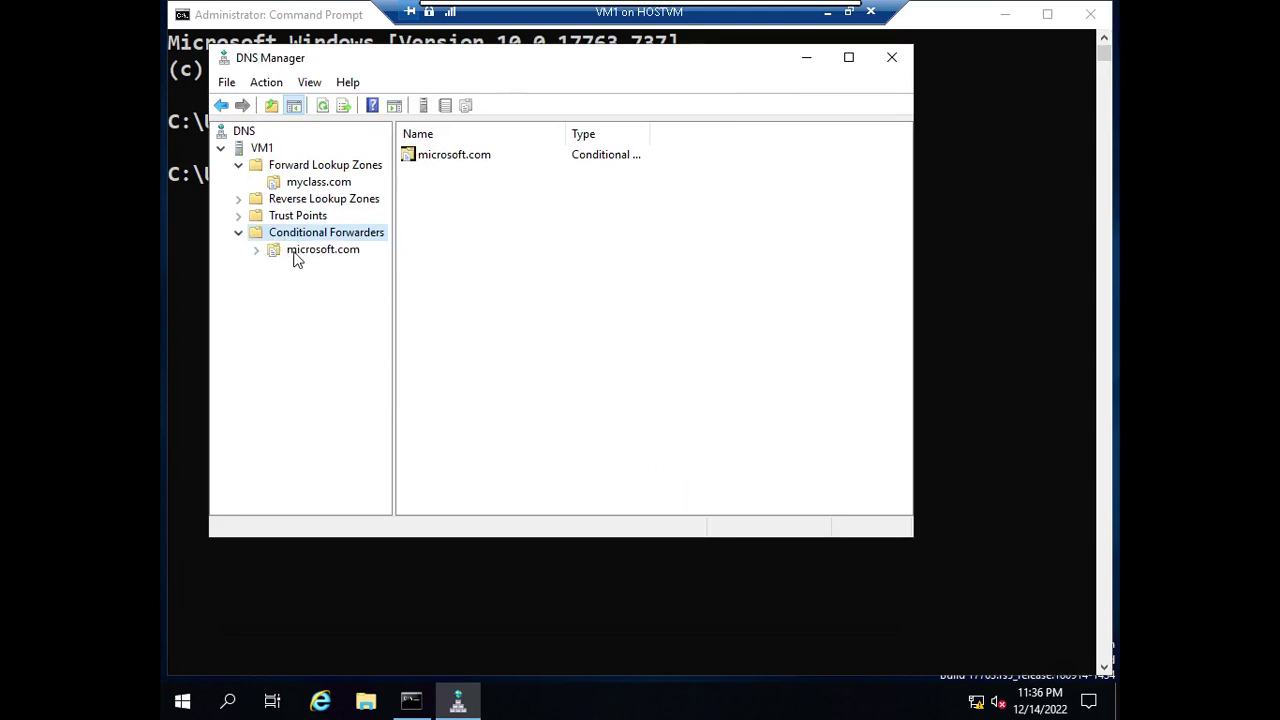
{"action": "left_click", "coordinate": [320, 250]}
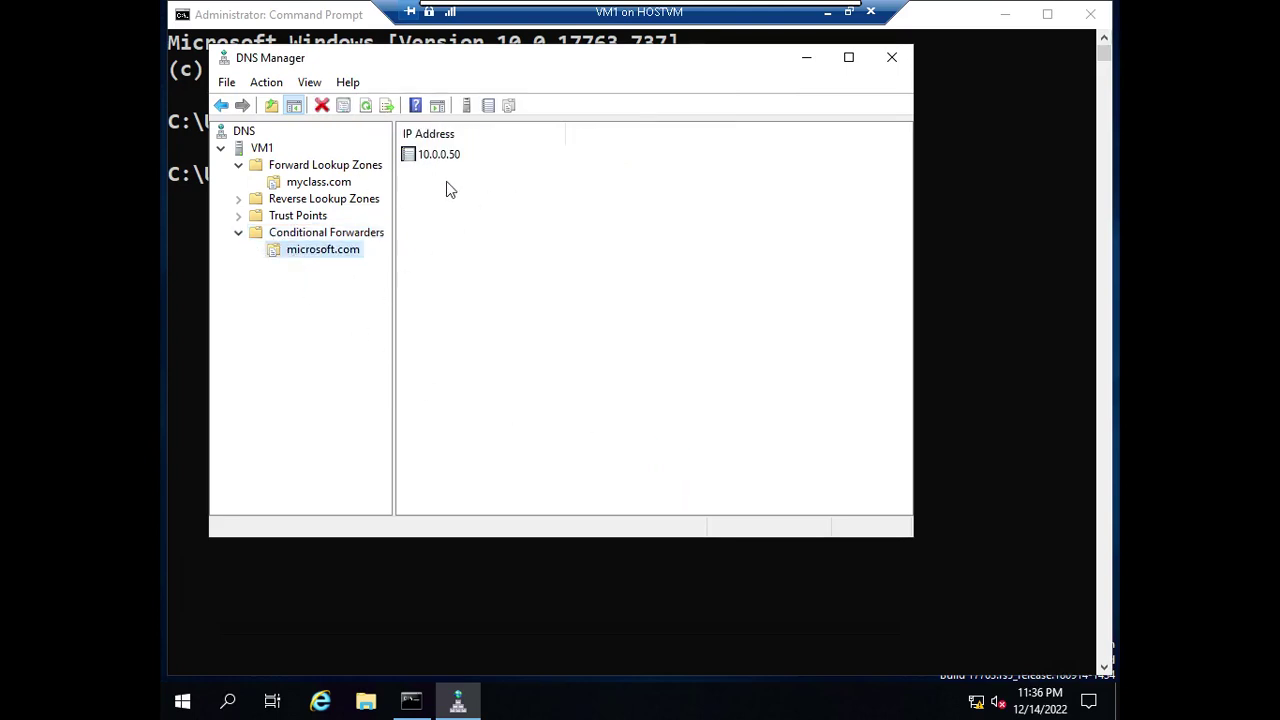
{"action": "left_click", "coordinate": [335, 184]}
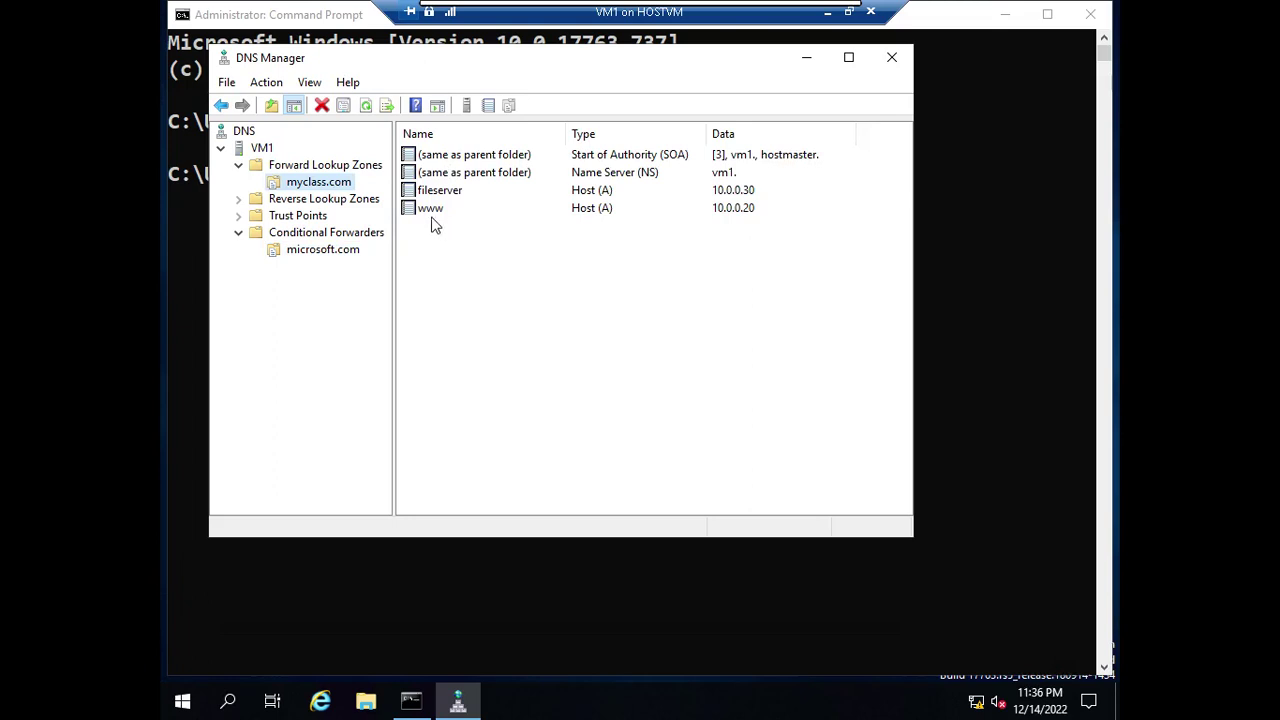
{"action": "left_click", "coordinate": [345, 254]}
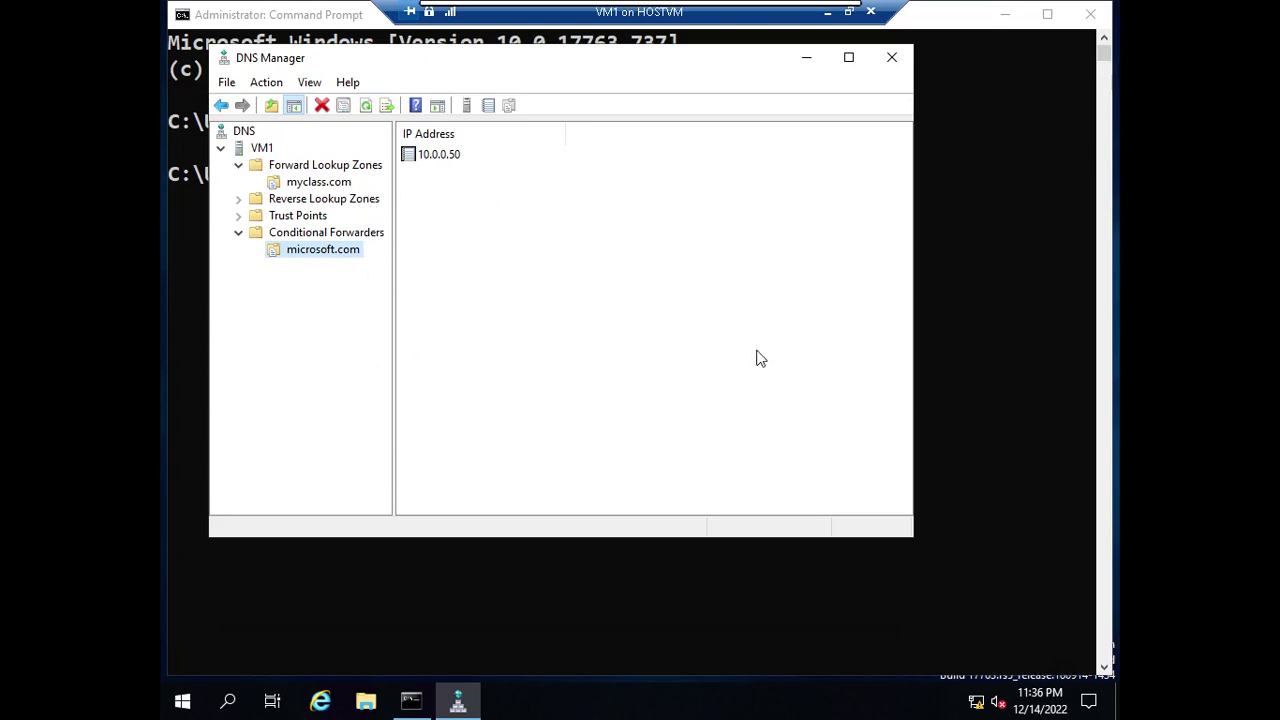
{"action": "left_click", "coordinate": [826, 18]}
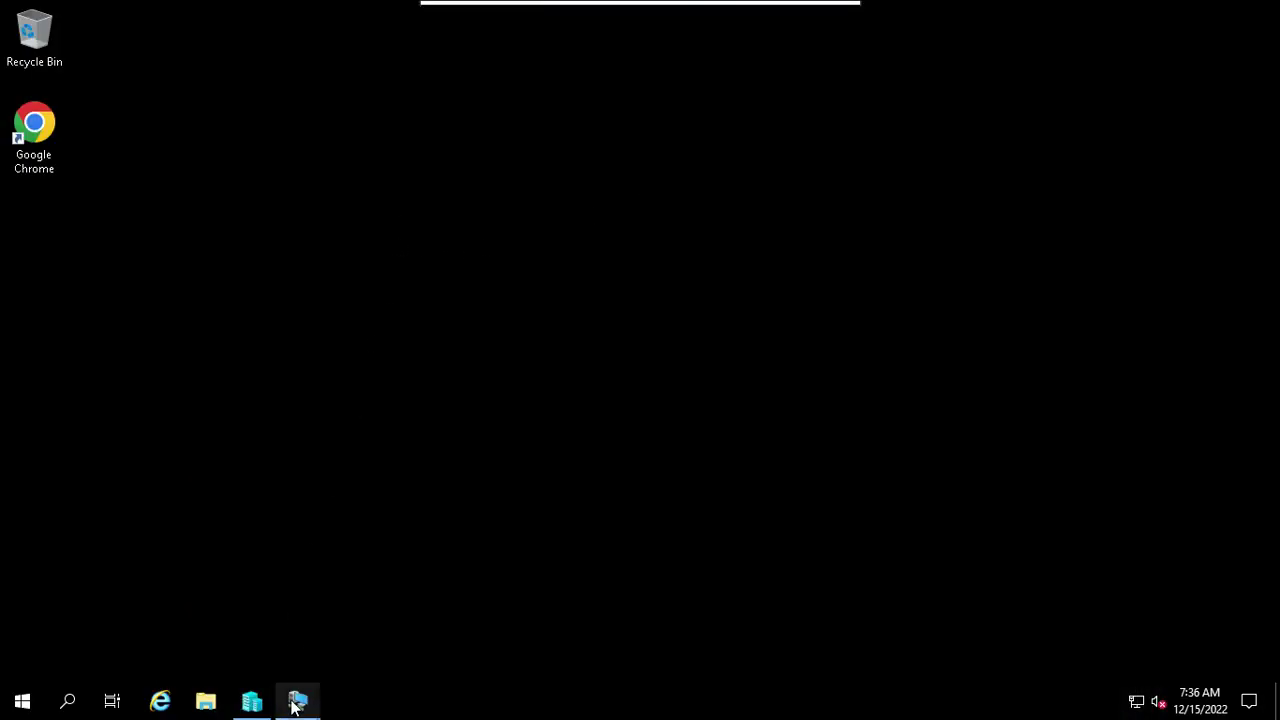
{"action": "mouse_move", "coordinate": [297, 700]}
{"action": "left_click", "coordinate": [450, 593]}
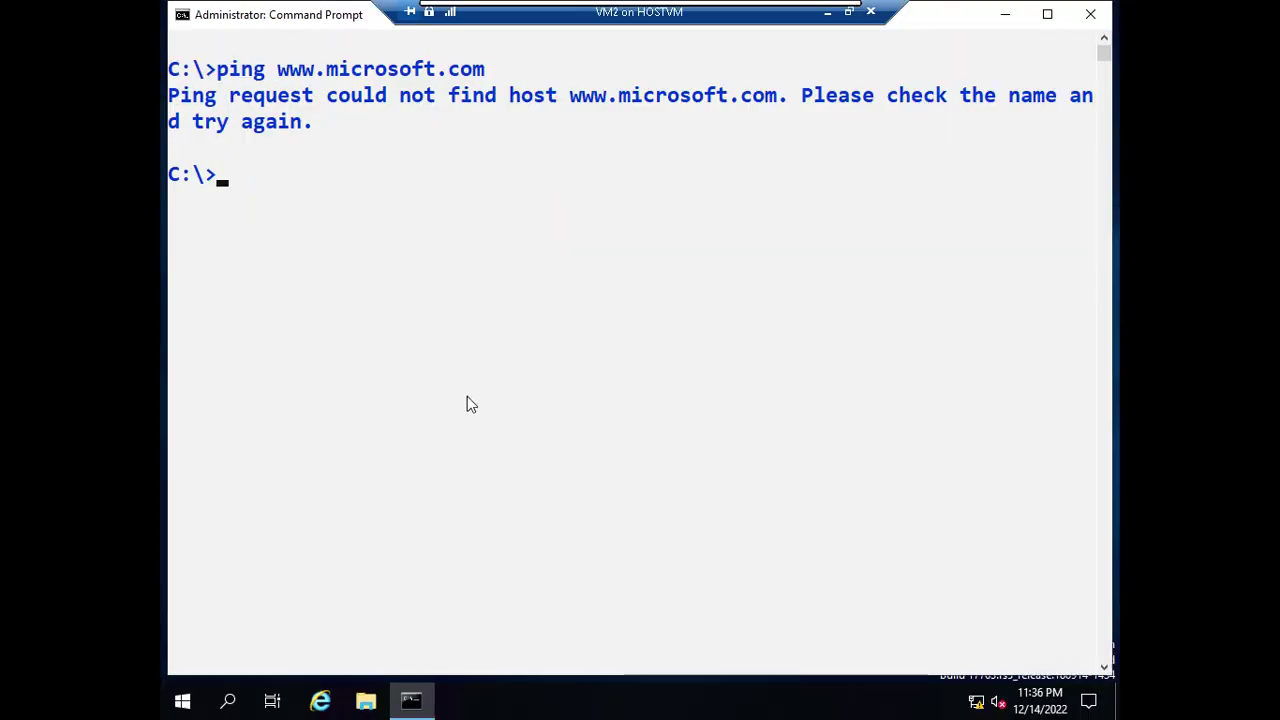
{"action": "key", "text": "Up"}
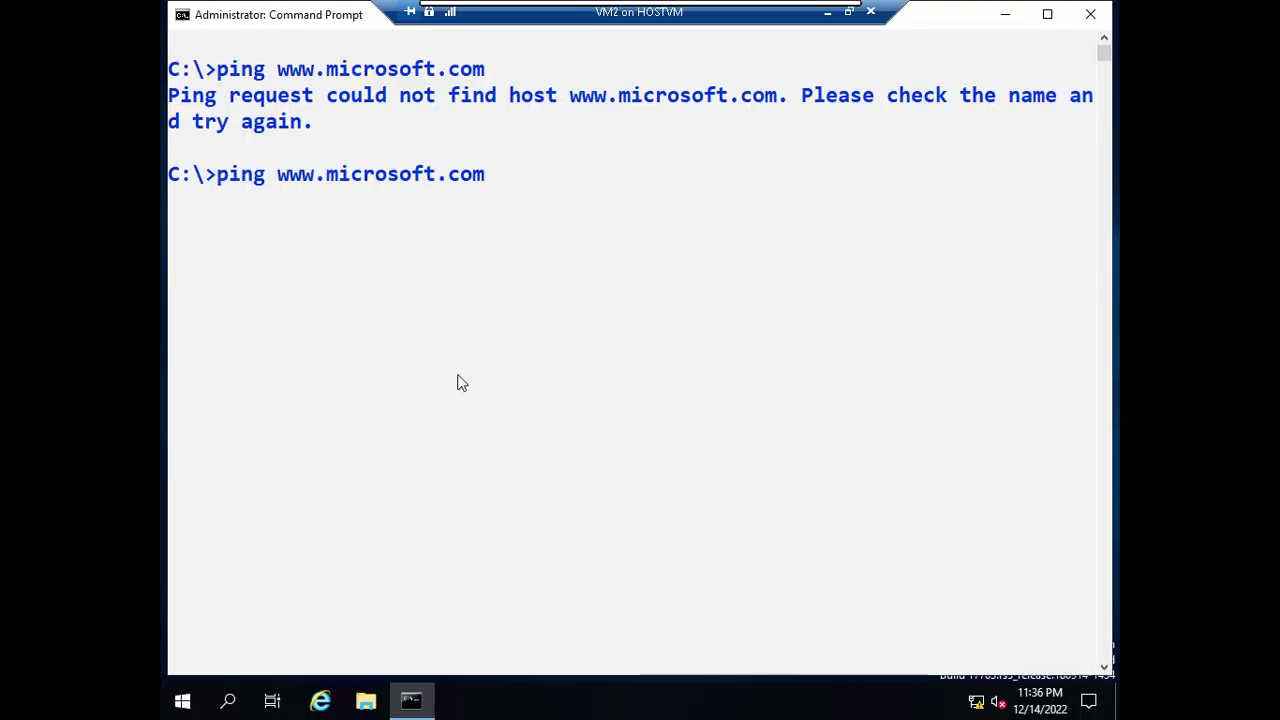
{"action": "key", "text": "Return"}
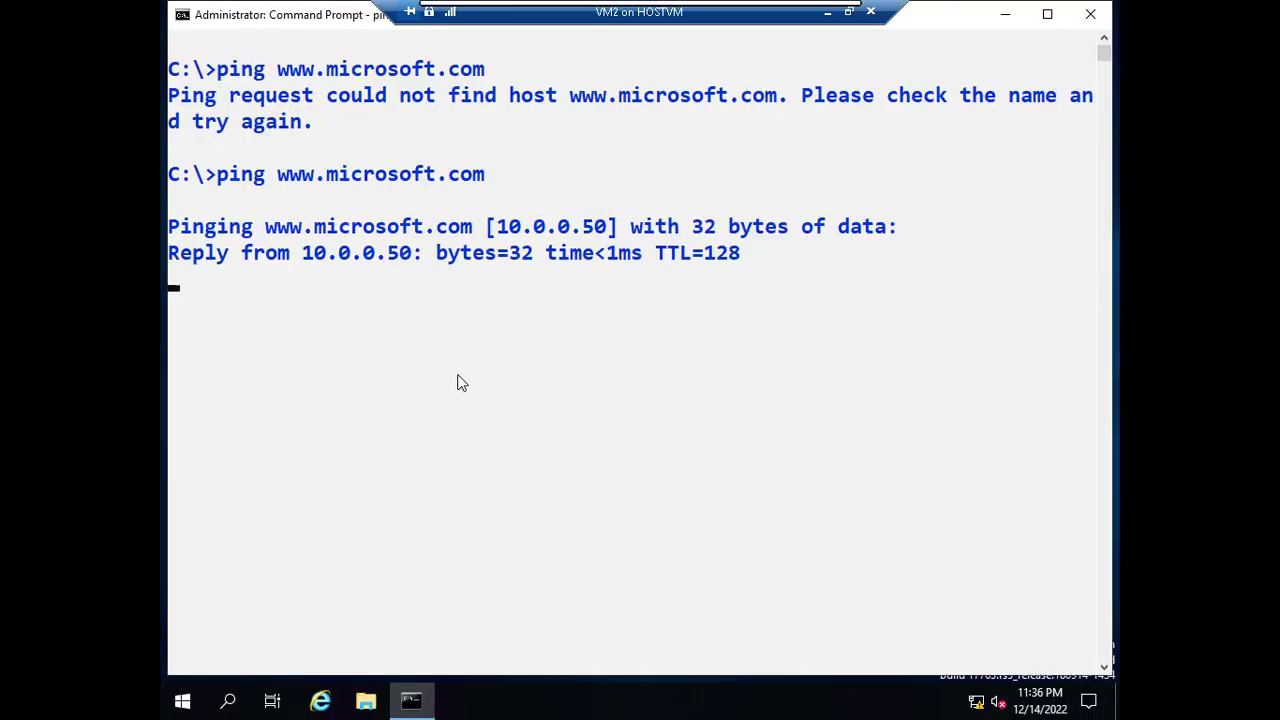
Switch to the SMART Notebook diagram and draw a black dashed arrow from client VM2 to DNS server VM1
{"action": "mouse_move", "coordinate": [817, 17]}
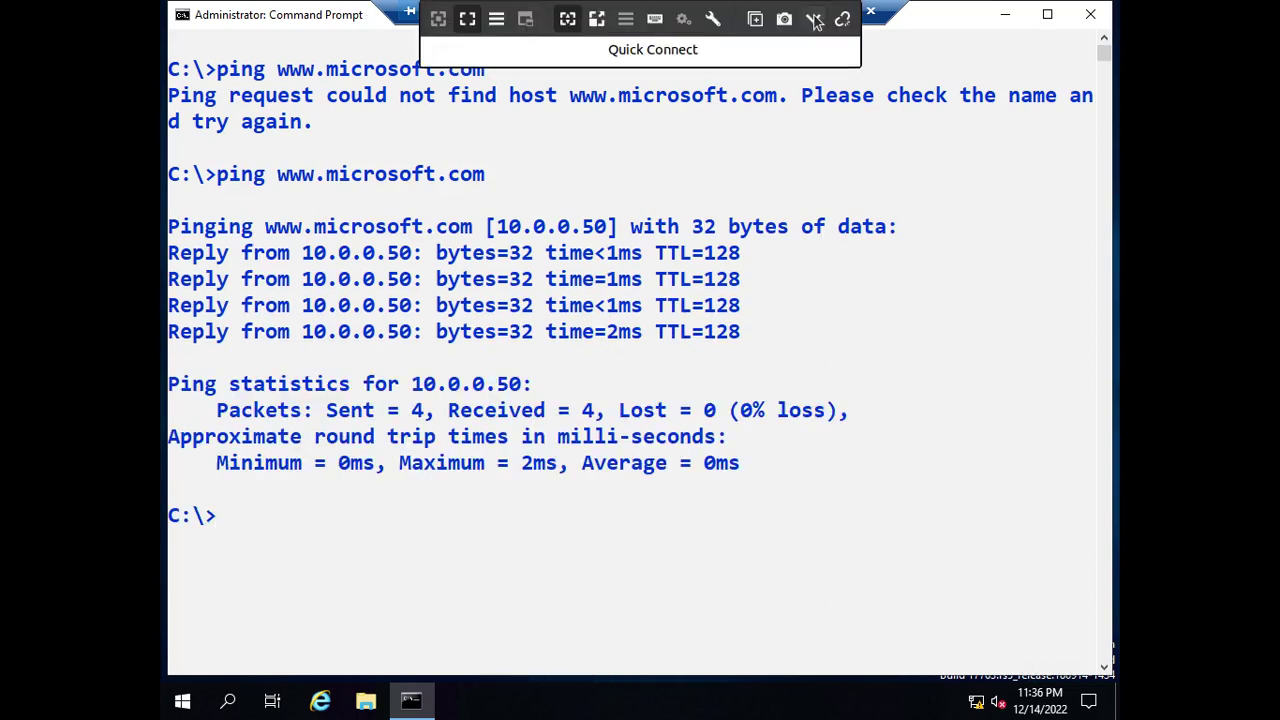
{"action": "left_click", "coordinate": [815, 20]}
{"action": "left_click", "coordinate": [34, 251]}
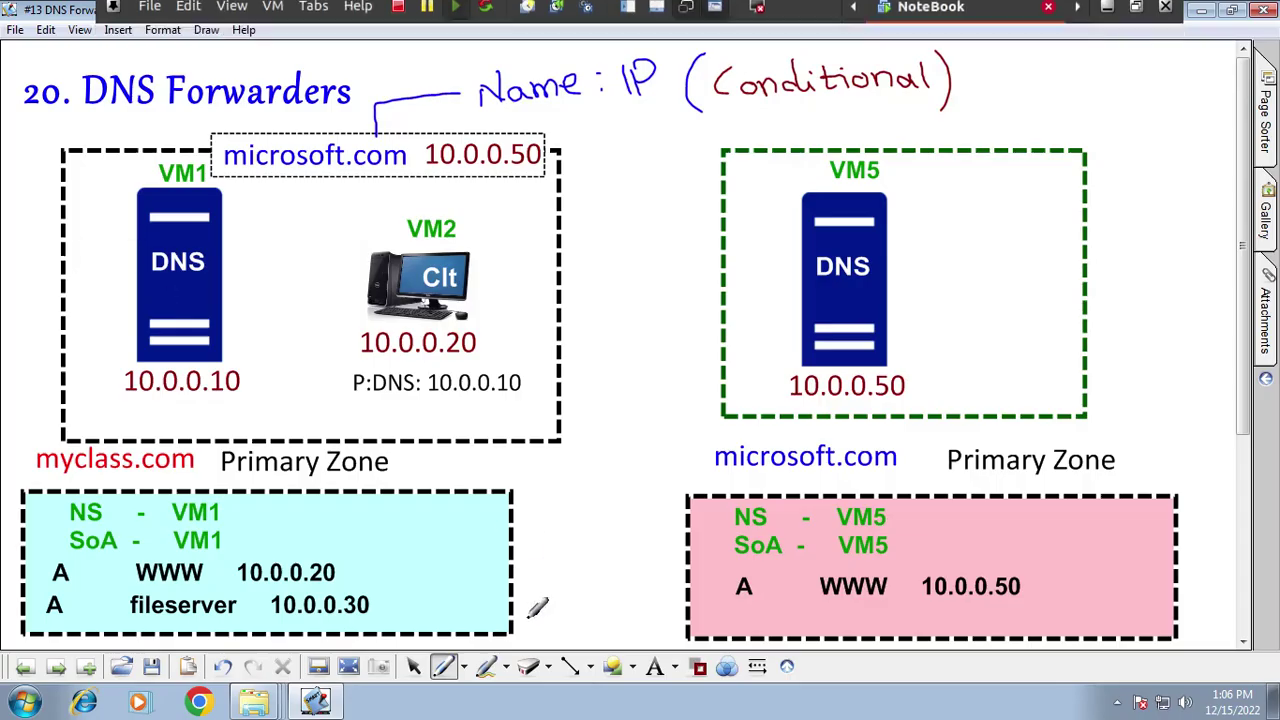
{"action": "left_click", "coordinate": [487, 667]}
{"action": "left_click", "coordinate": [528, 548]}
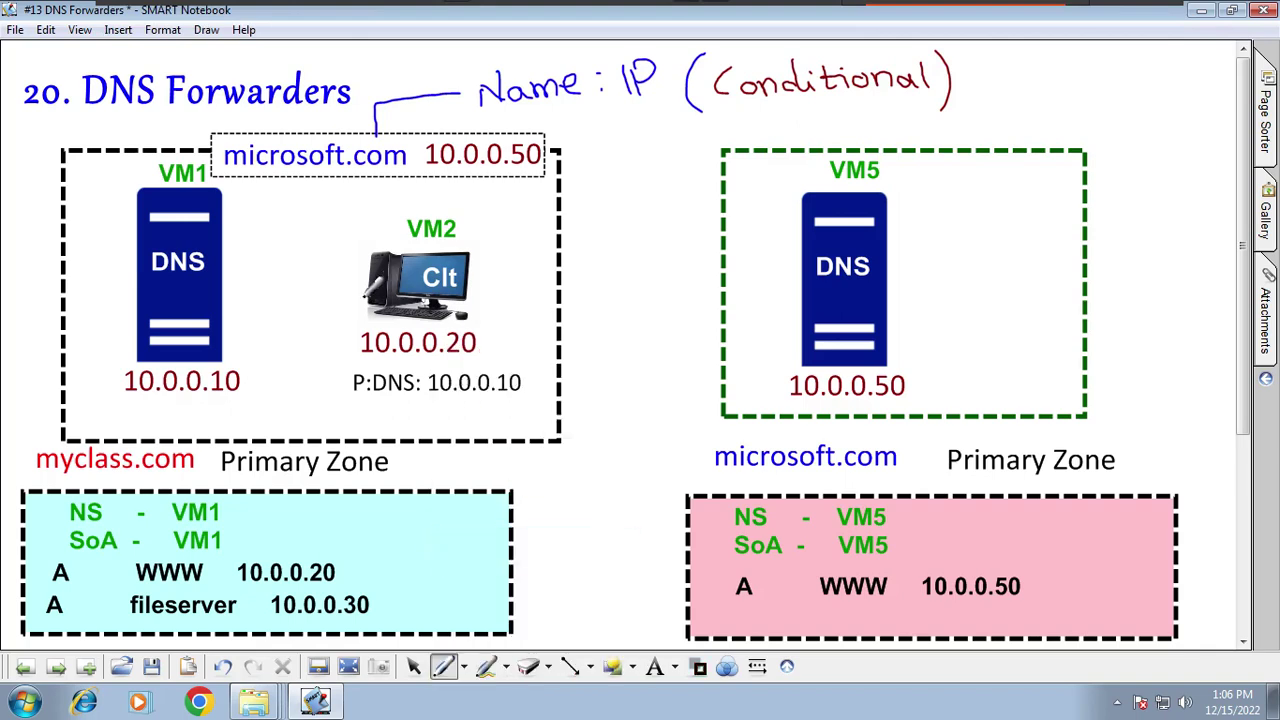
{"action": "mouse_move", "coordinate": [372, 292]}
{"action": "left_mouse_down"}
{"action": "mouse_move", "coordinate": [306, 318]}
{"action": "mouse_move", "coordinate": [222, 312]}
{"action": "left_mouse_up"}
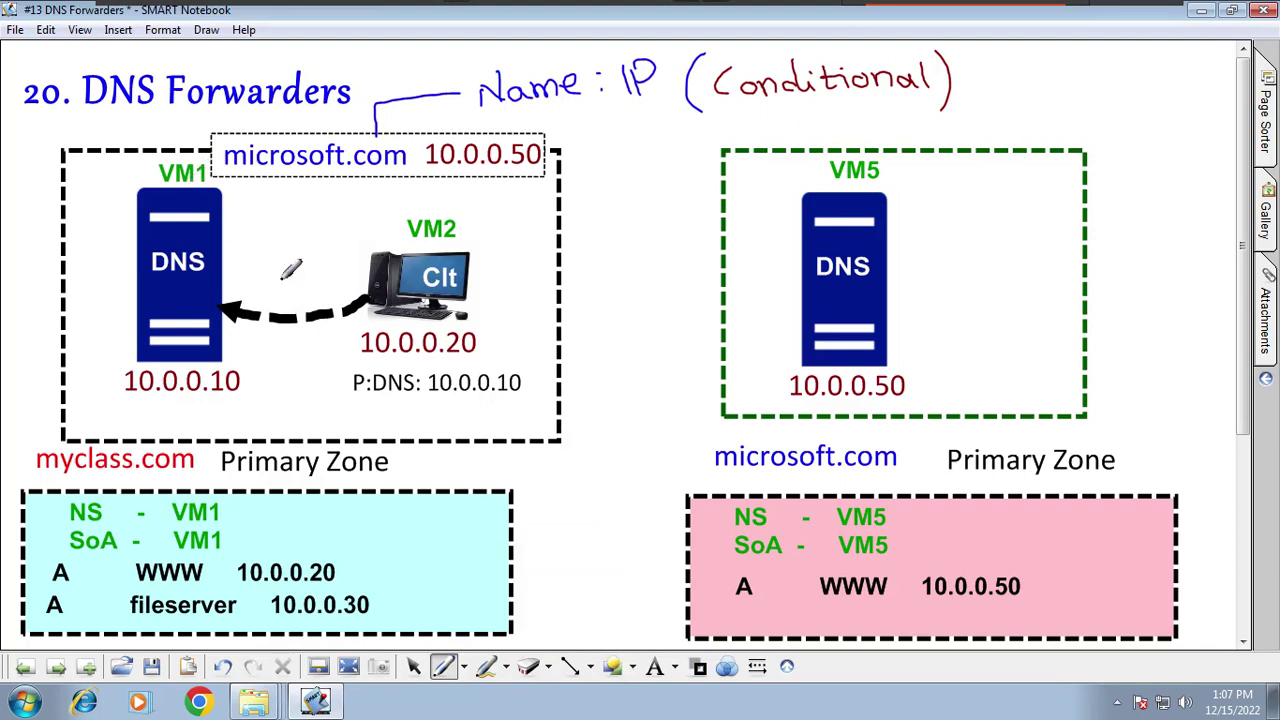
Draw a red dashed arrow curving from DNS server VM1 over to DNS server VM5
{"action": "left_click", "coordinate": [705, 667]}
{"action": "left_click", "coordinate": [703, 568]}
{"action": "mouse_move", "coordinate": [166, 174]}
{"action": "left_mouse_down"}
{"action": "mouse_move", "coordinate": [371, 71]}
{"action": "mouse_move", "coordinate": [760, 172]}
{"action": "mouse_move", "coordinate": [842, 220]}
{"action": "left_mouse_up"}
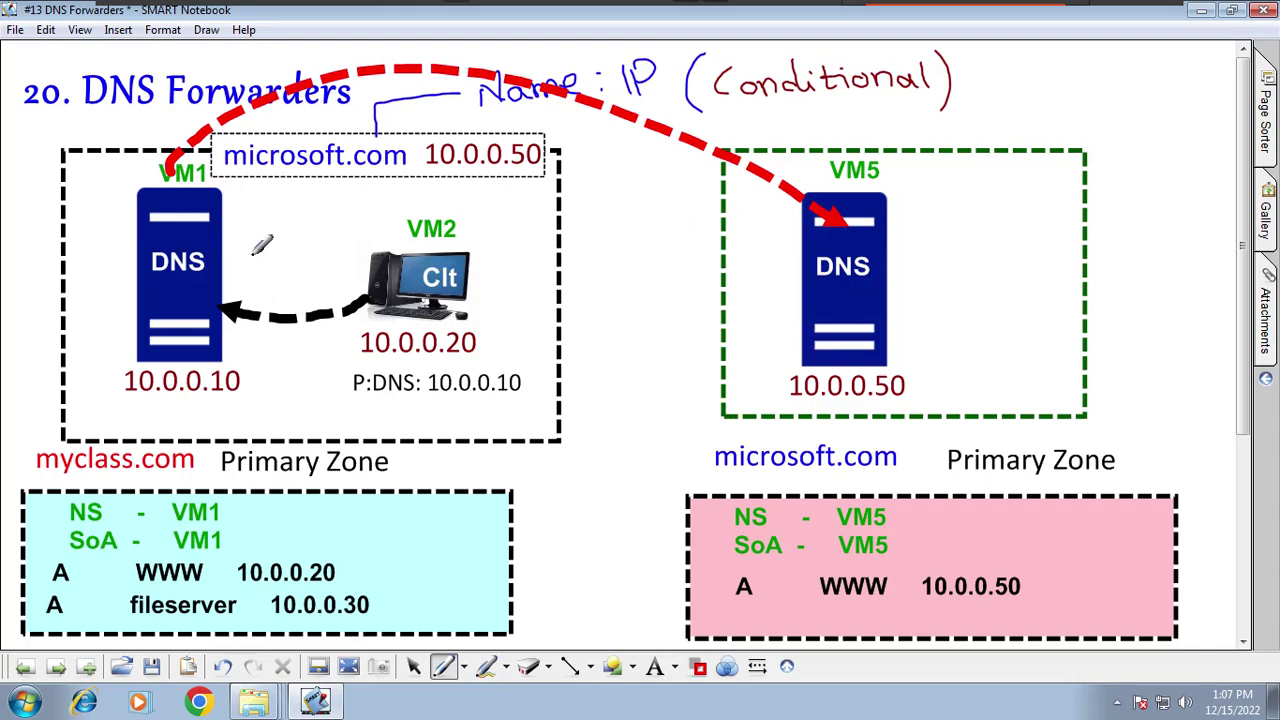
Draw dark red dashed arrows from VM5 back to VM1 and from VM1 to VM2, with a small triangle beside VM1
{"action": "left_click", "coordinate": [699, 667]}
{"action": "left_click", "coordinate": [702, 570]}
{"action": "mouse_move", "coordinate": [822, 240]}
{"action": "left_mouse_down"}
{"action": "mouse_move", "coordinate": [731, 189]}
{"action": "mouse_move", "coordinate": [165, 232]}
{"action": "left_mouse_up"}
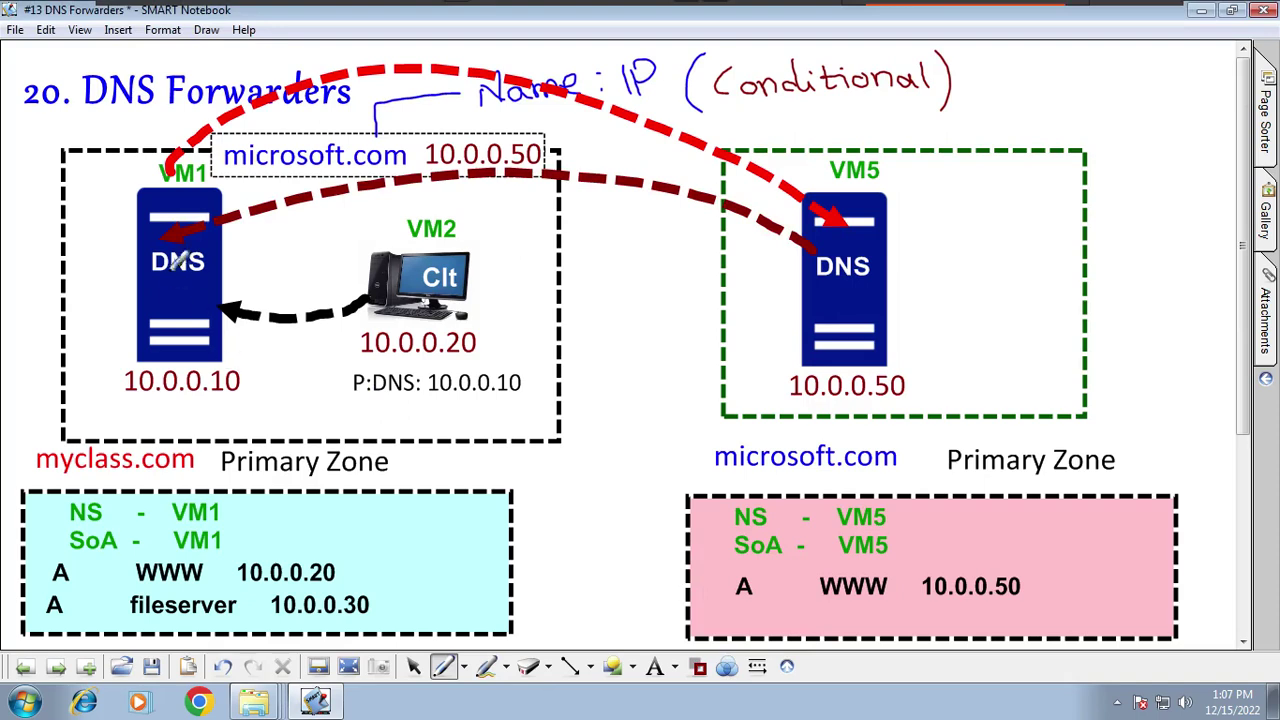
{"action": "left_click_drag", "start_coordinate": [104, 314], "coordinate": [90, 334]}
{"action": "left_click_drag", "start_coordinate": [228, 354], "coordinate": [366, 344]}
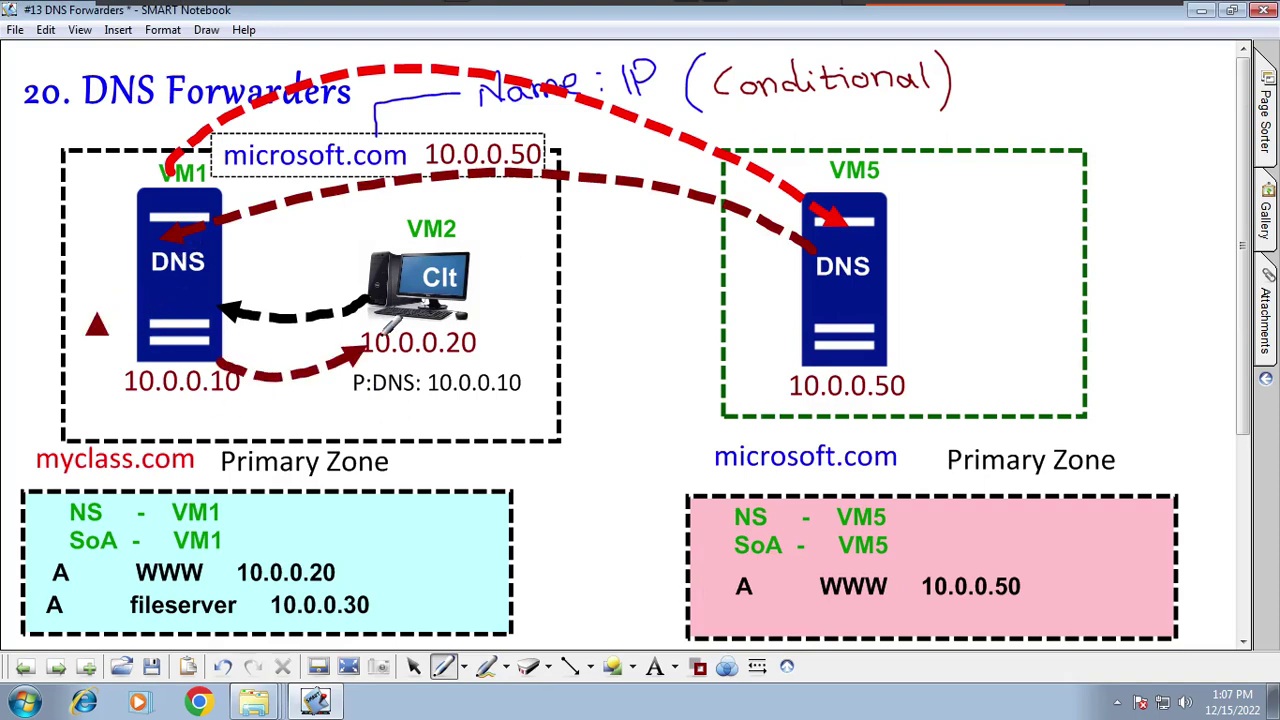
Draw thin magenta pen strokes sweeping from the base of the VM1 server toward the space below VM2
{"action": "left_click", "coordinate": [459, 668]}
{"action": "left_click", "coordinate": [490, 466]}
{"action": "mouse_move", "coordinate": [432, 424]}
{"action": "left_mouse_down"}
{"action": "mouse_move", "coordinate": [270, 385]}
{"action": "mouse_move", "coordinate": [251, 357]}
{"action": "mouse_move", "coordinate": [385, 436]}
{"action": "left_mouse_up"}
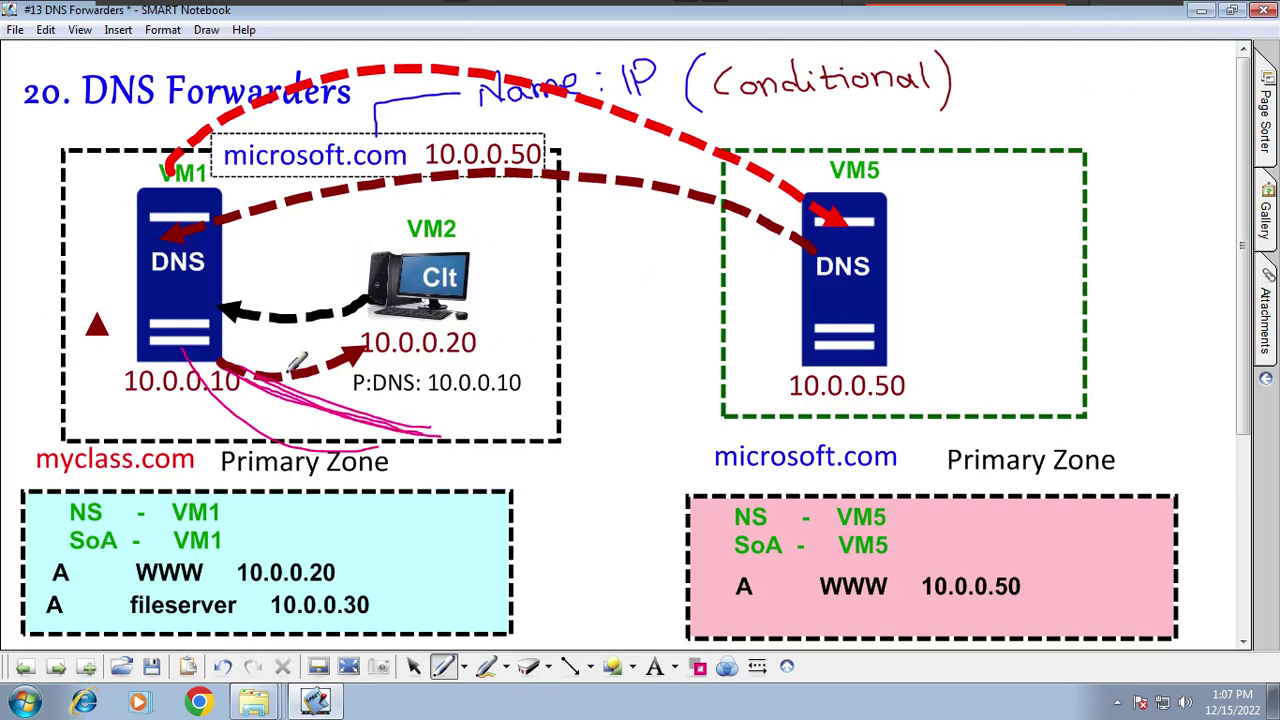
Erase all the pen arrows and handwritten notes from the DNS Forwarders diagram
{"action": "left_click", "coordinate": [548, 667]}
{"action": "left_click", "coordinate": [556, 653]}
{"action": "mouse_move", "coordinate": [420, 420]}
{"action": "left_mouse_down"}
{"action": "mouse_move", "coordinate": [80, 371]}
{"action": "mouse_move", "coordinate": [171, 271]}
{"action": "mouse_move", "coordinate": [631, 138]}
{"action": "mouse_move", "coordinate": [650, 310]}
{"action": "mouse_move", "coordinate": [368, 505]}
{"action": "left_mouse_up"}
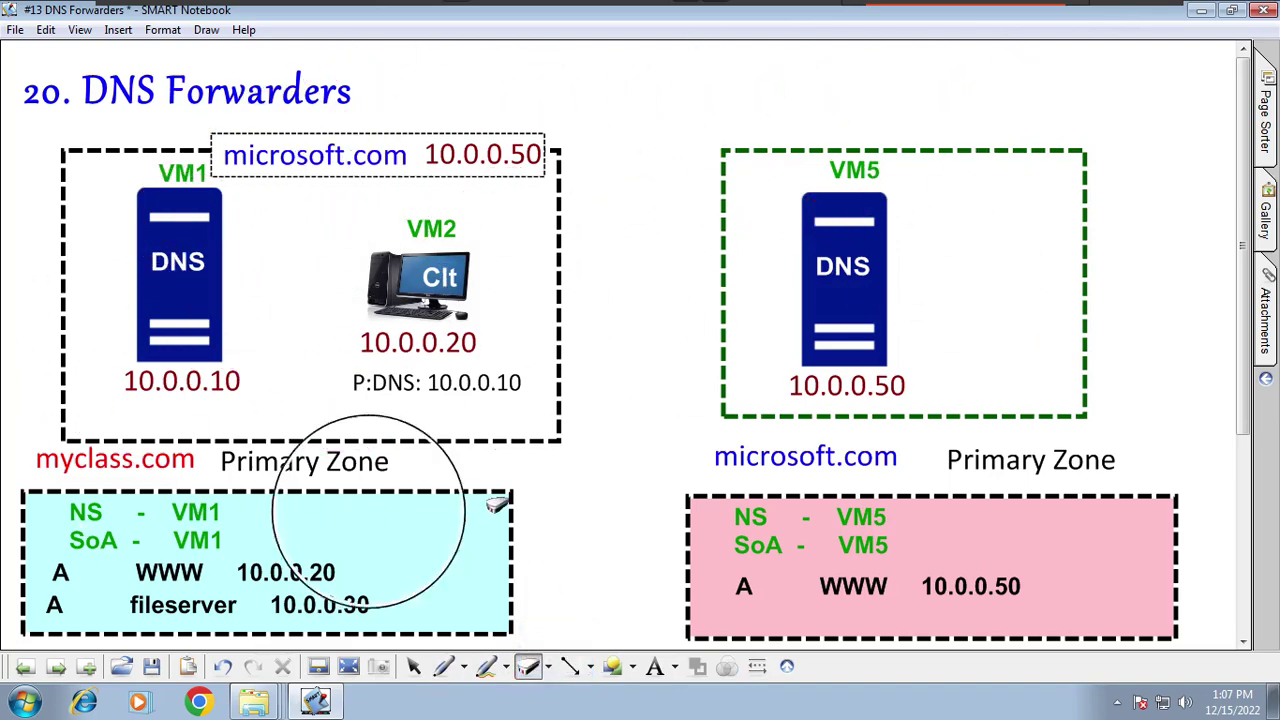
Return to the VM2 remote session and display its DNS resolver cache with ipconfig /displaydns
{"action": "left_click", "coordinate": [1108, 18]}
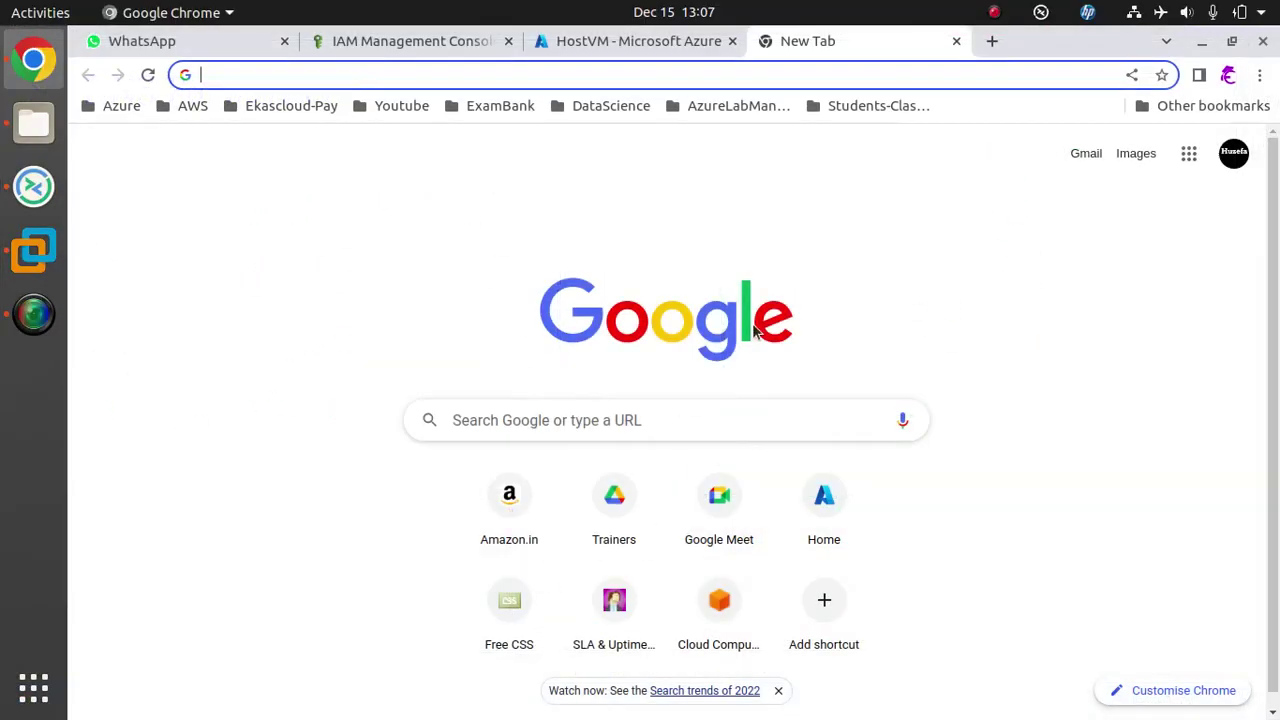
{"action": "left_click", "coordinate": [33, 190]}
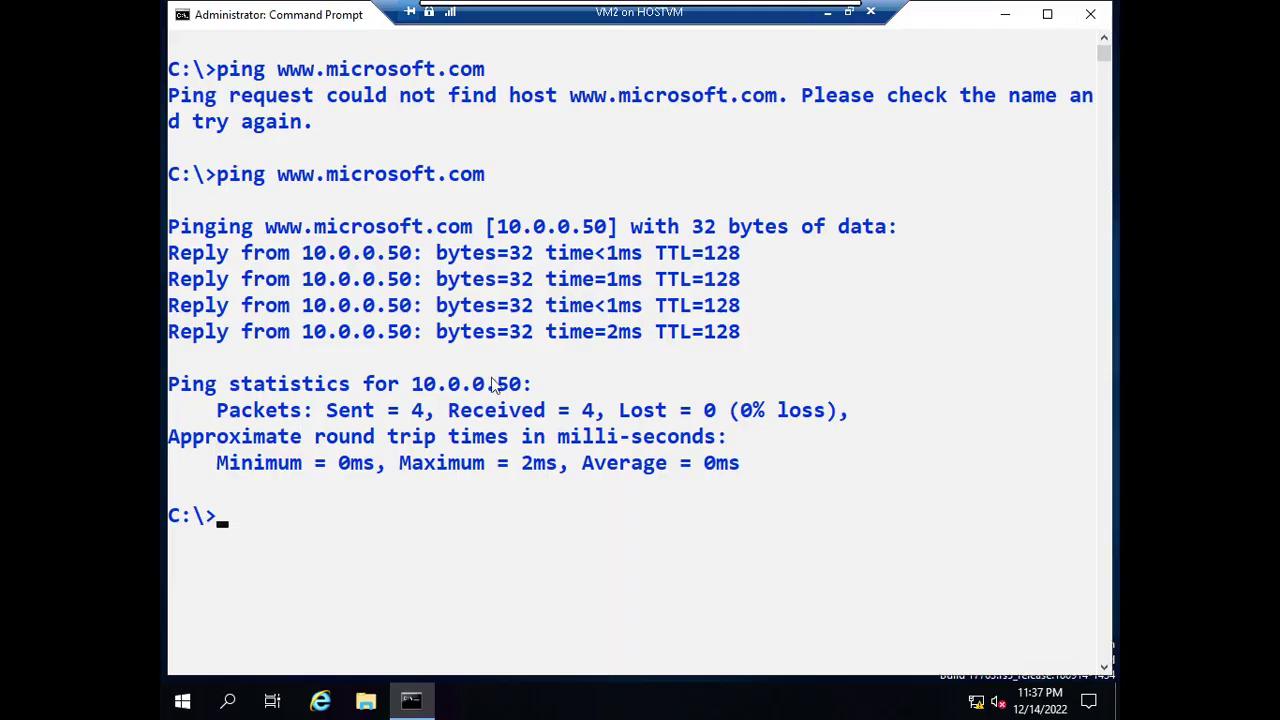
{"action": "key", "text": "Up"}
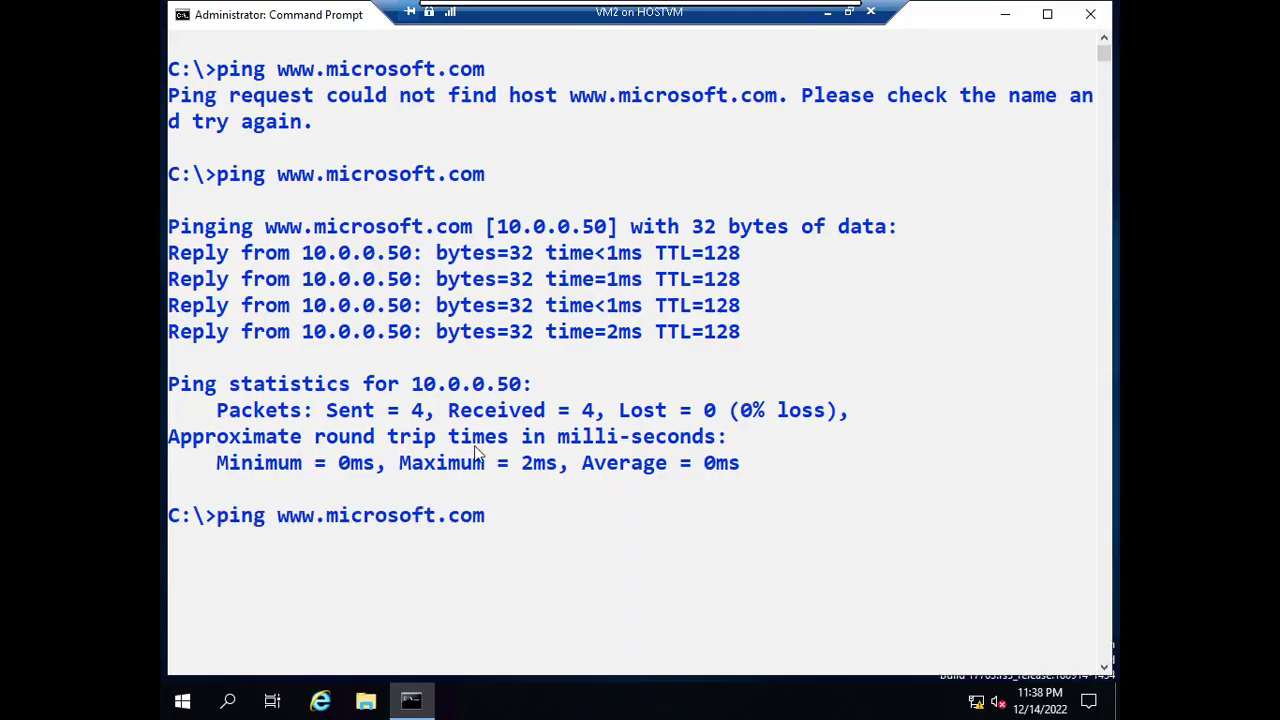
{"action": "key", "text": "Up"}
{"action": "key", "text": "Up"}
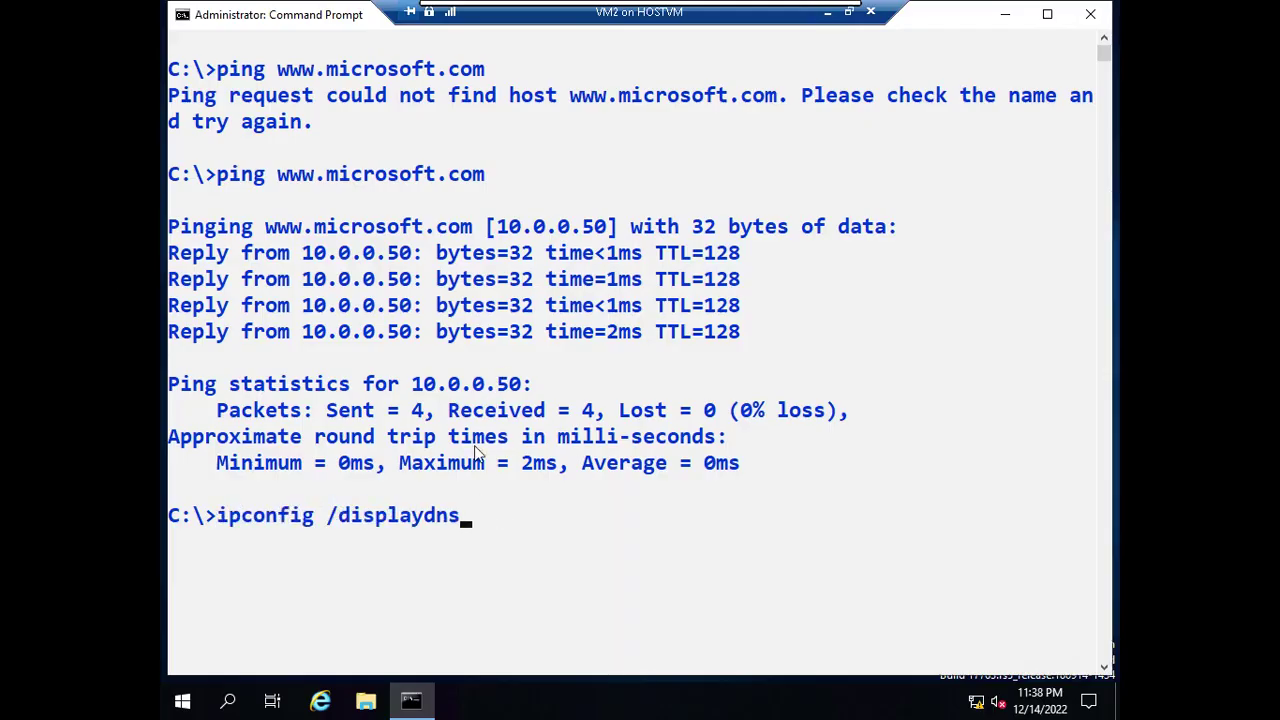
{"action": "key", "text": "Return"}
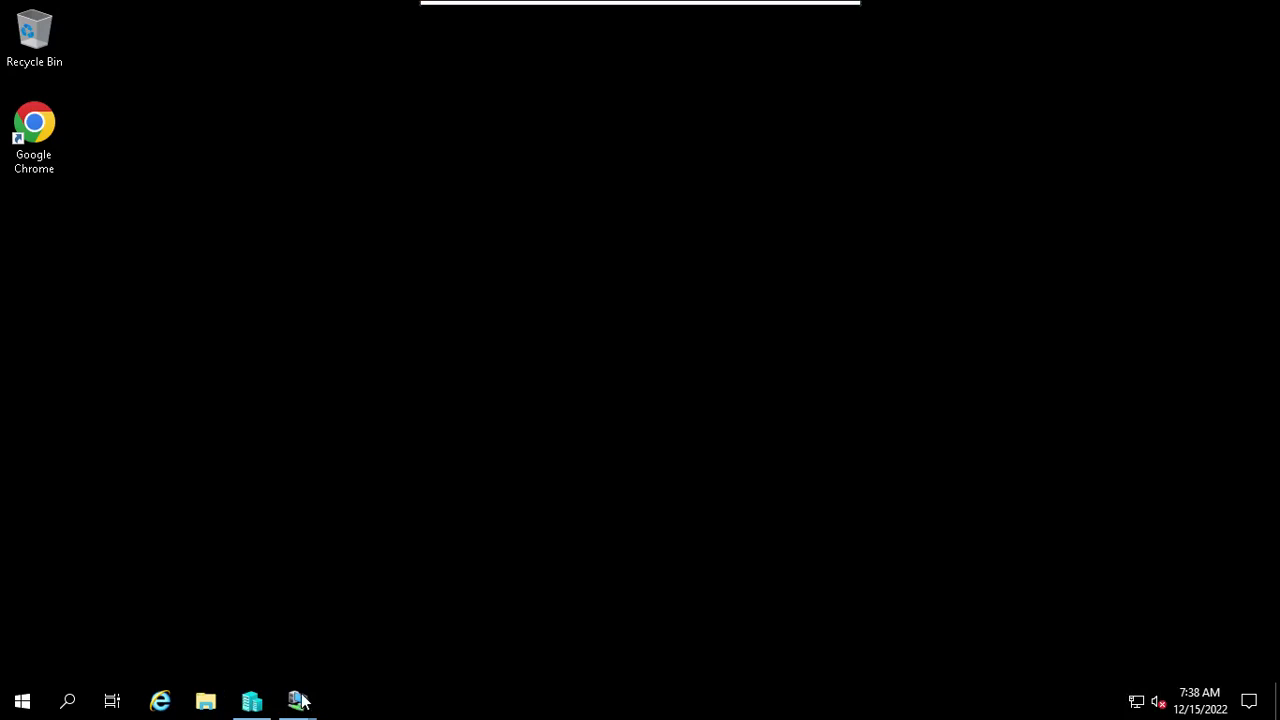
Switch to the VM1 remote session and turn on the Advanced view for the VM1 server in DNS Manager
{"action": "mouse_move", "coordinate": [300, 701]}
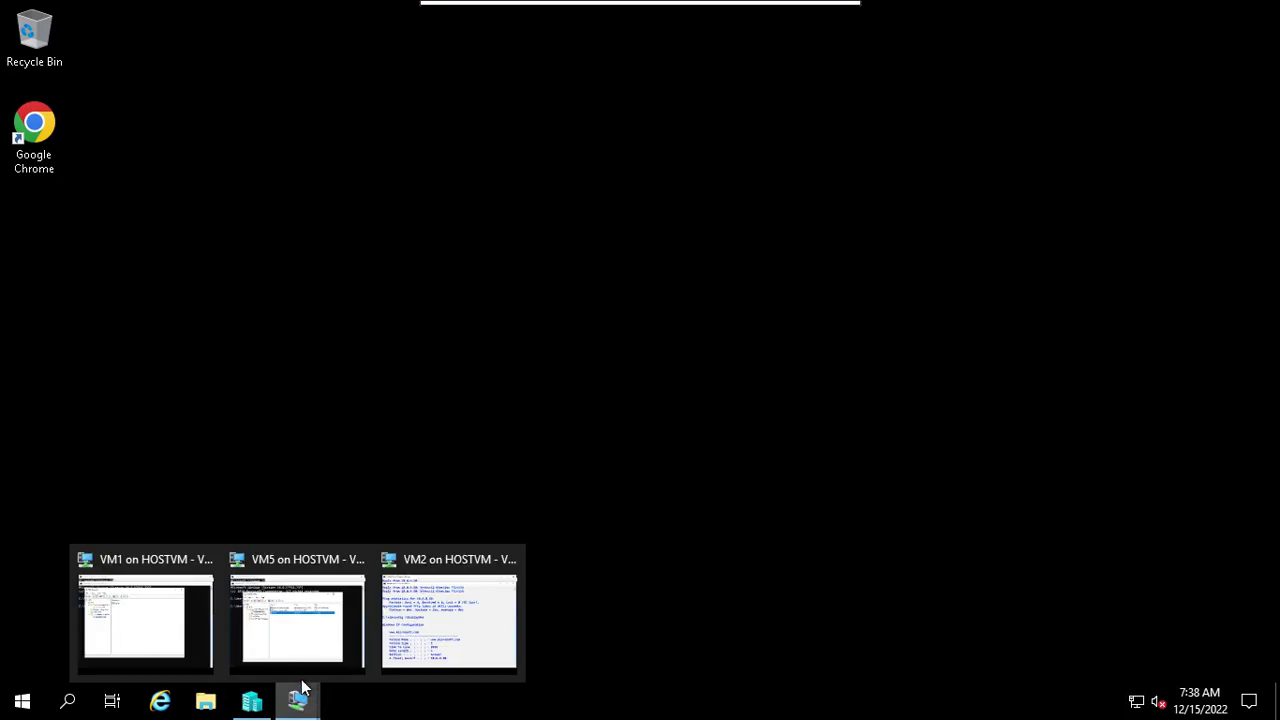
{"action": "left_click", "coordinate": [157, 595]}
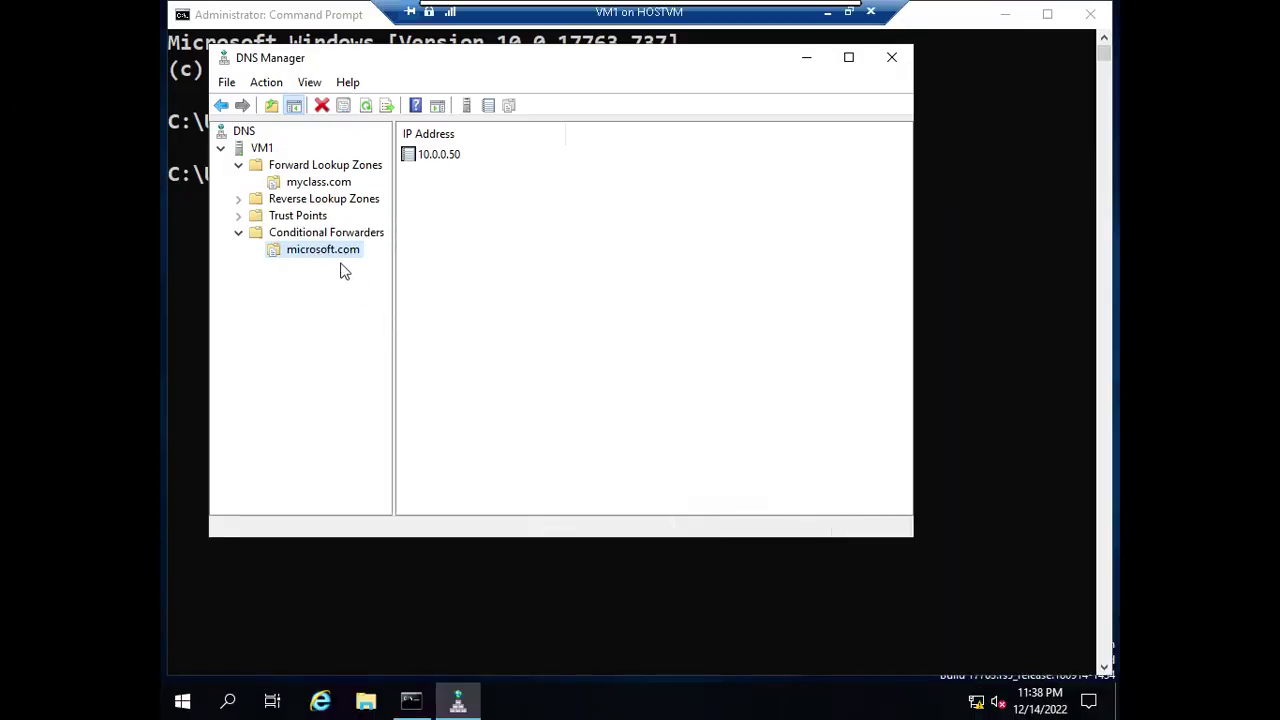
{"action": "left_click", "coordinate": [262, 148]}
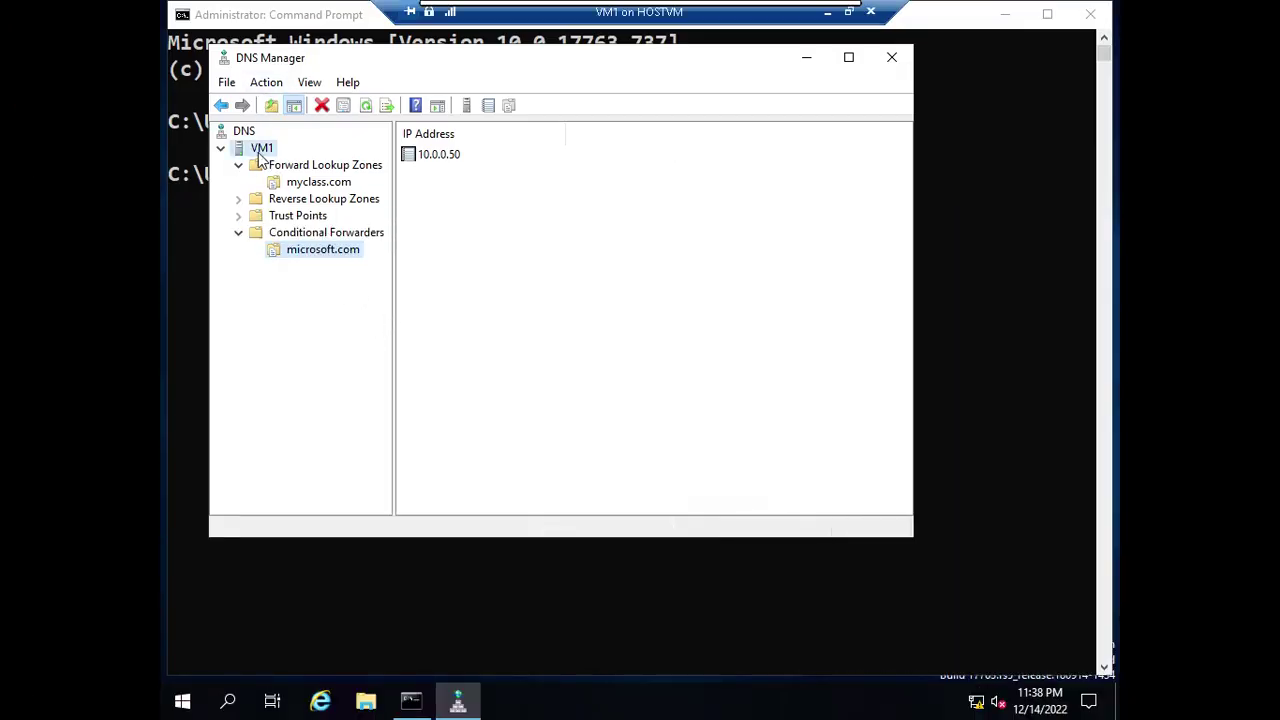
{"action": "left_click", "coordinate": [272, 84]}
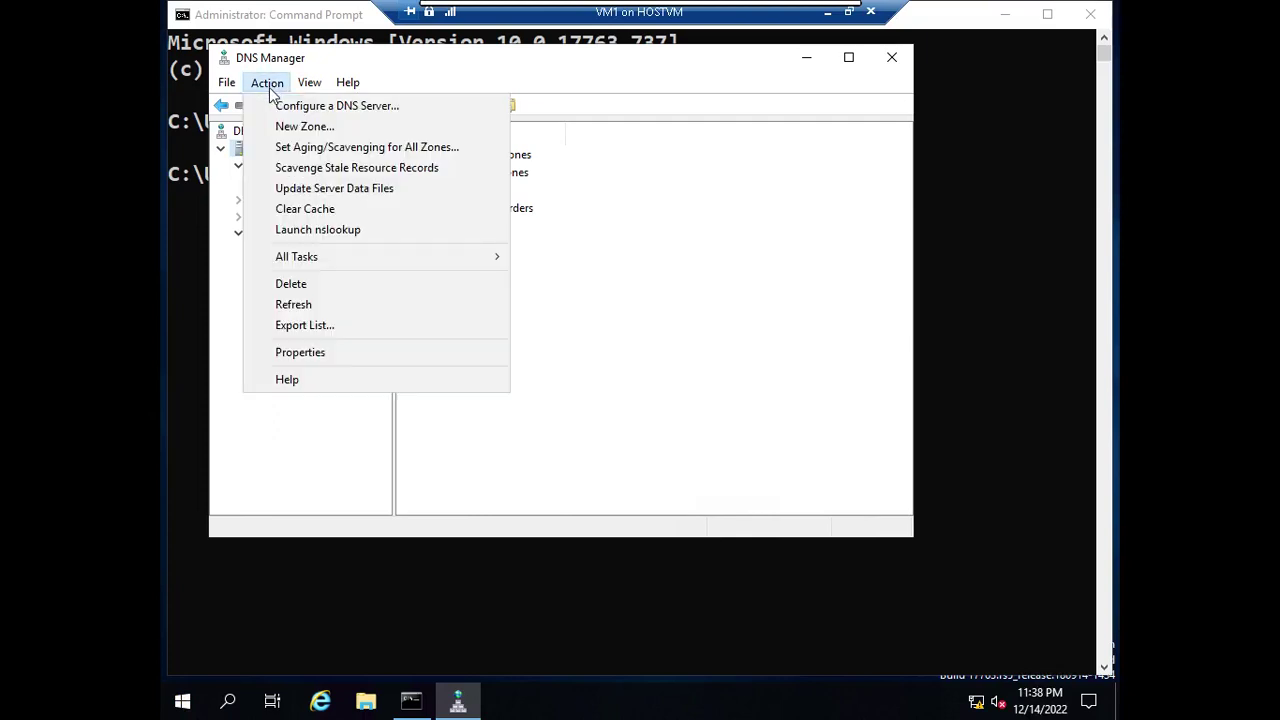
{"action": "mouse_move", "coordinate": [311, 89]}
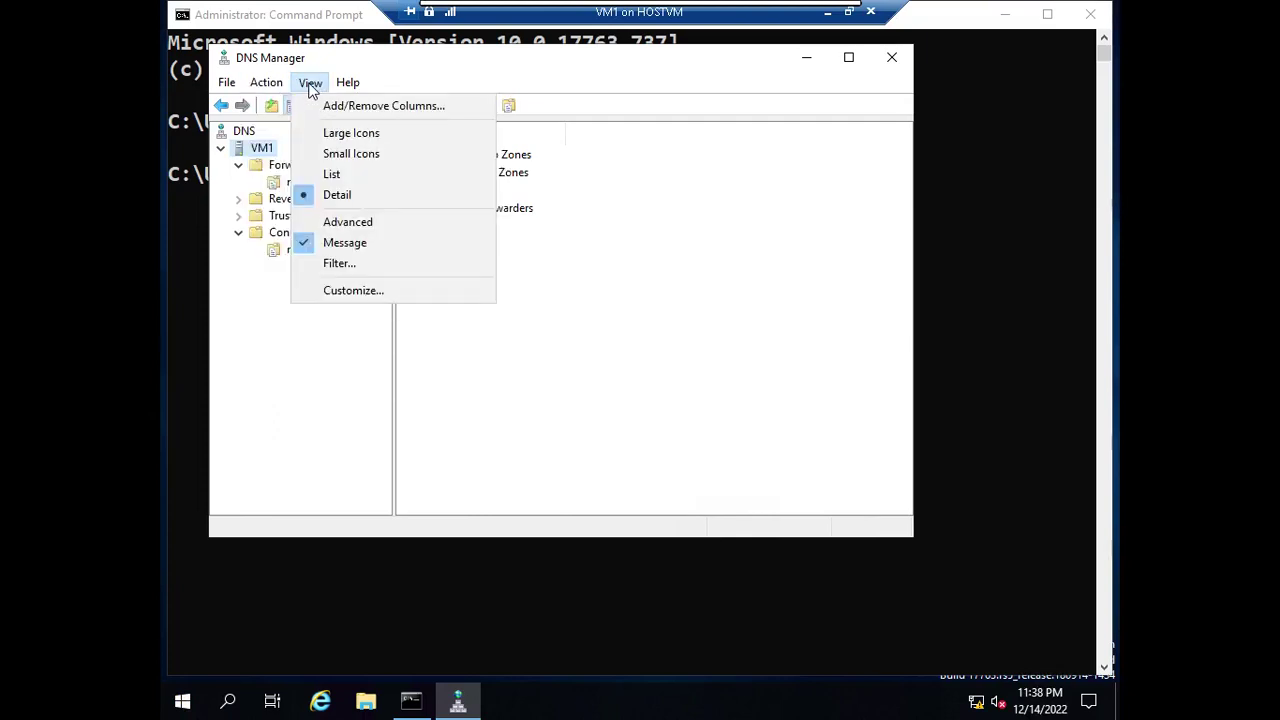
{"action": "left_click", "coordinate": [377, 222]}
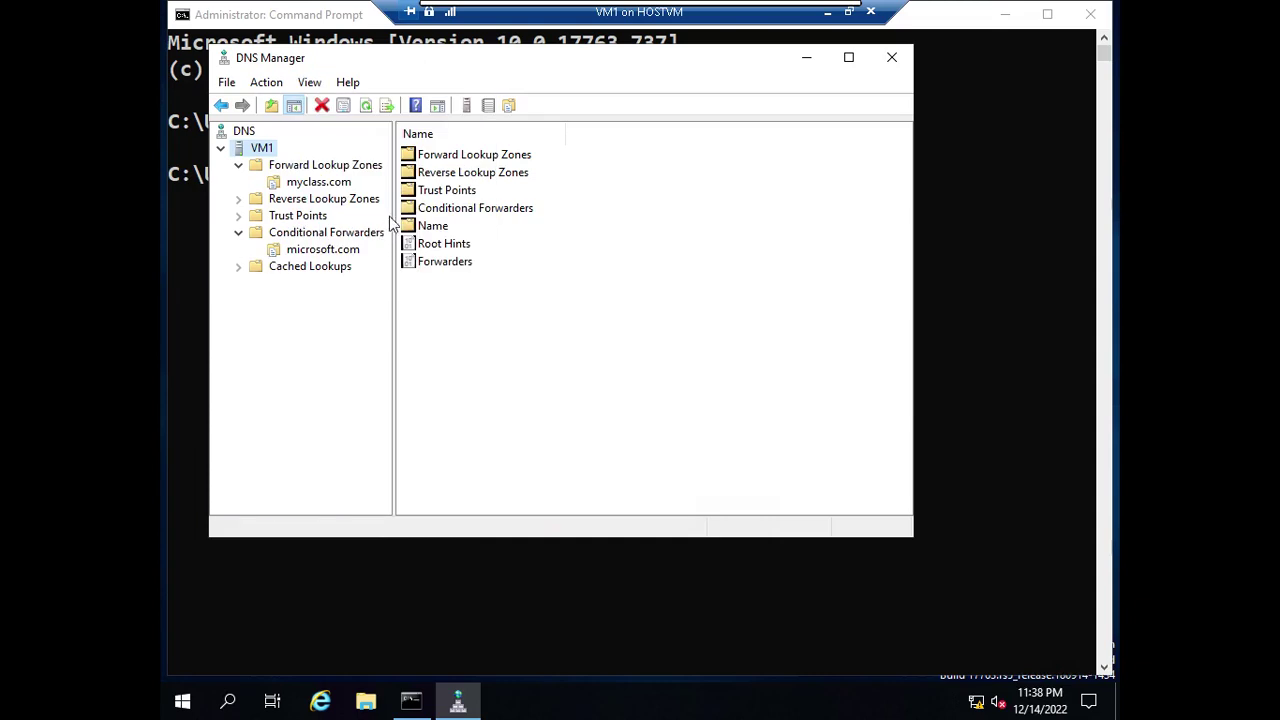
Browse Cached Lookups through .(root) and com to microsoft, and inspect the properties of the cached www record
{"action": "left_click", "coordinate": [239, 267]}
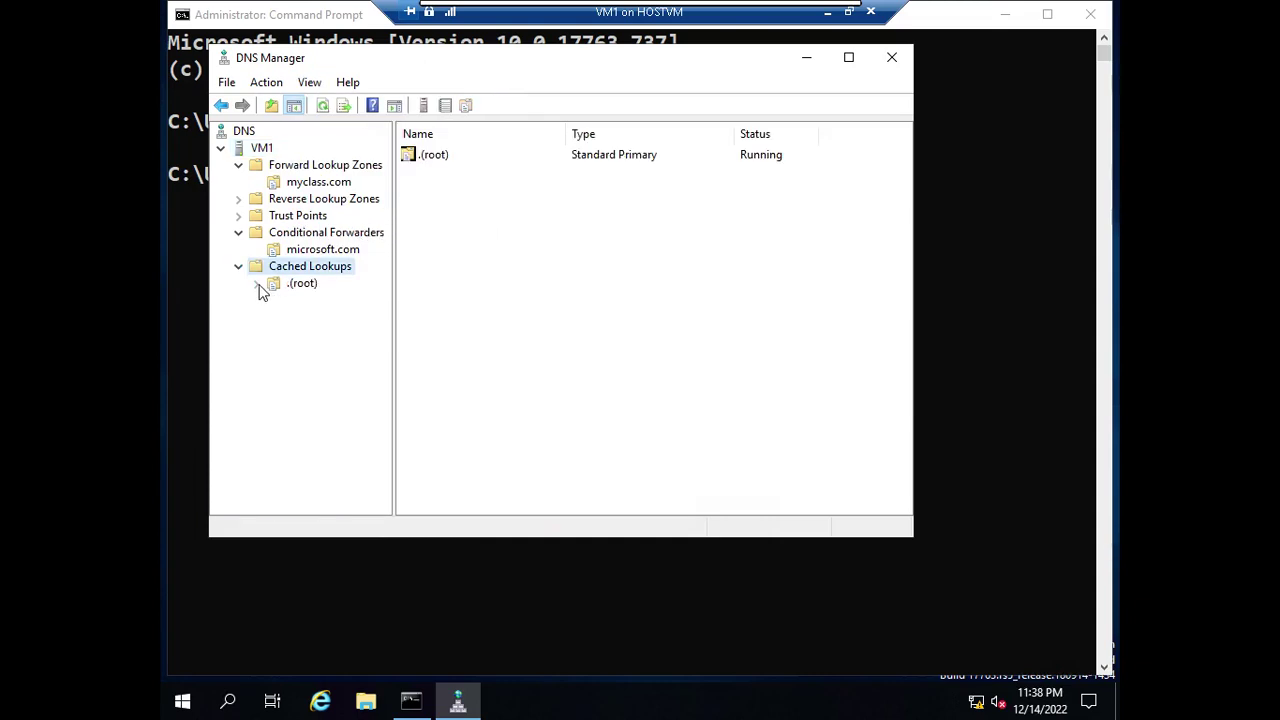
{"action": "left_click", "coordinate": [258, 285]}
{"action": "left_click", "coordinate": [276, 301]}
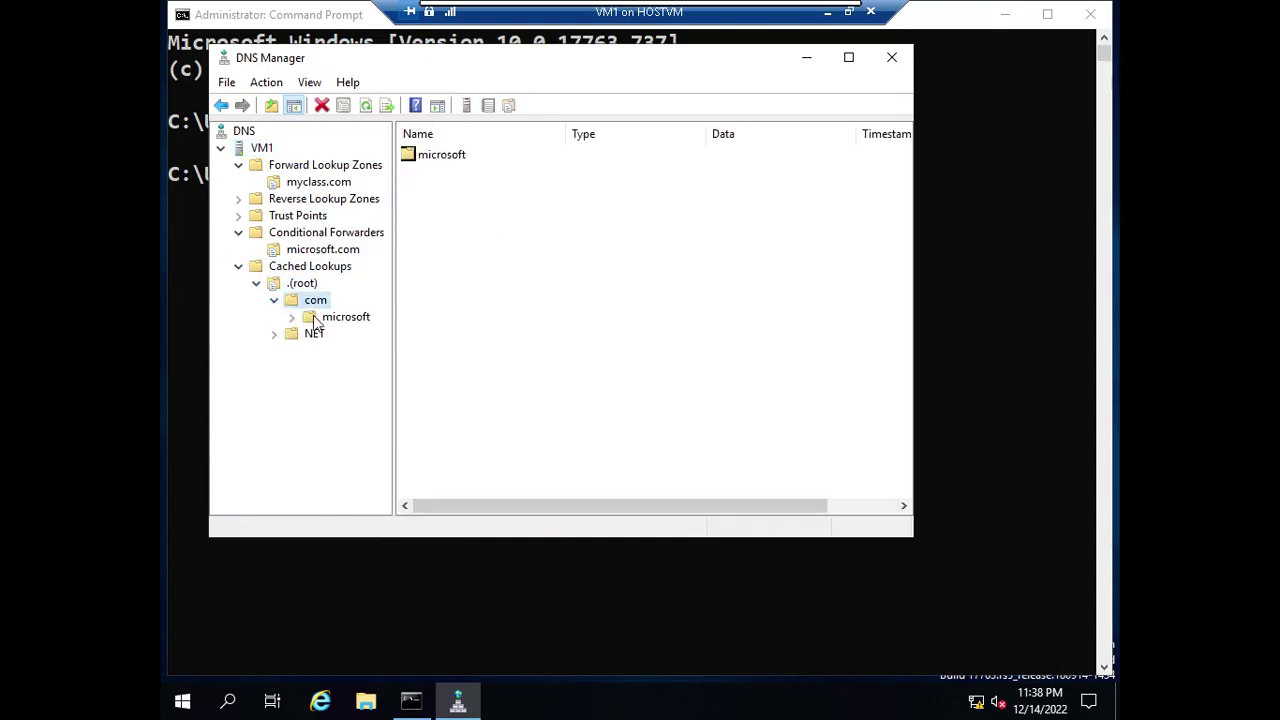
{"action": "left_click", "coordinate": [340, 317]}
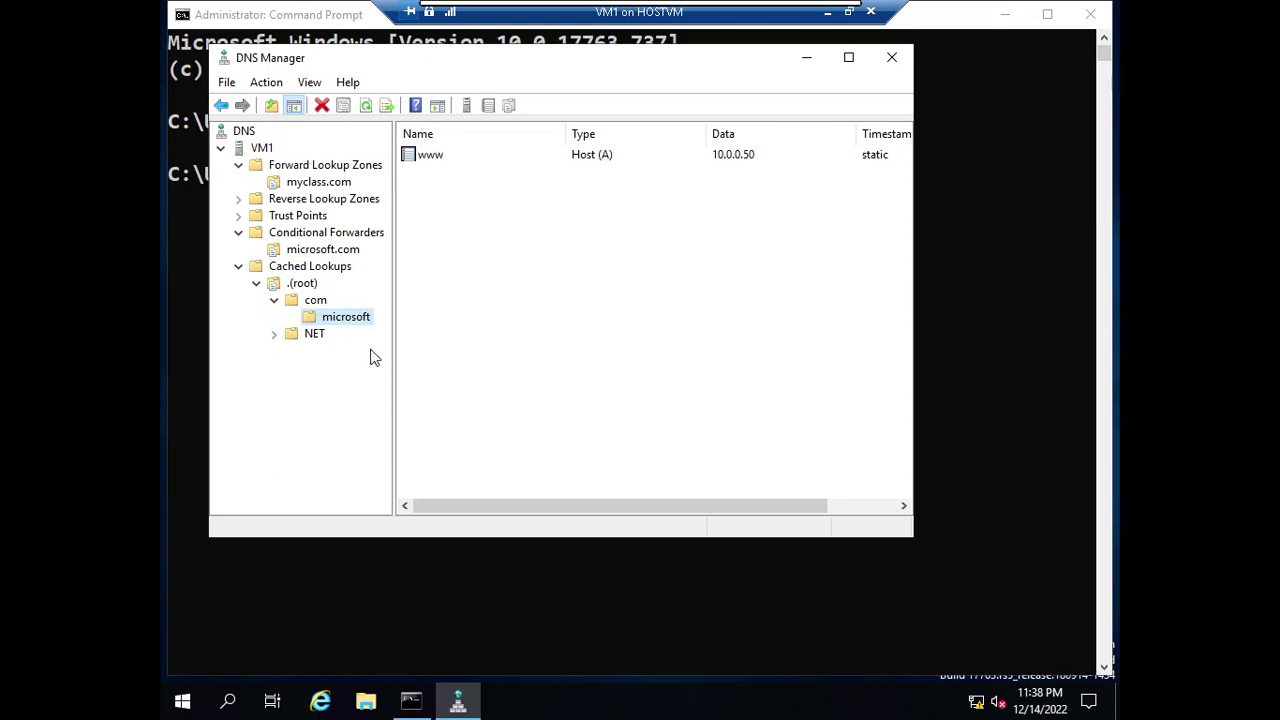
{"action": "left_click", "coordinate": [433, 163]}
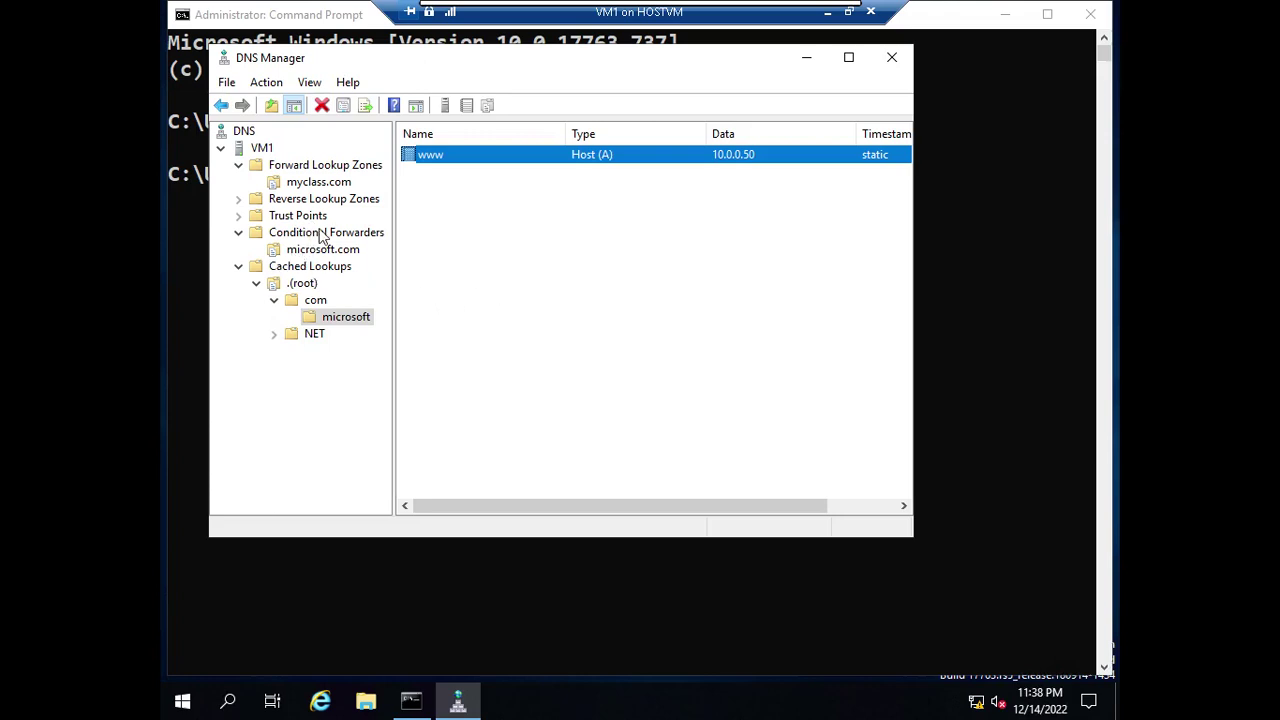
{"action": "double_click", "coordinate": [474, 163]}
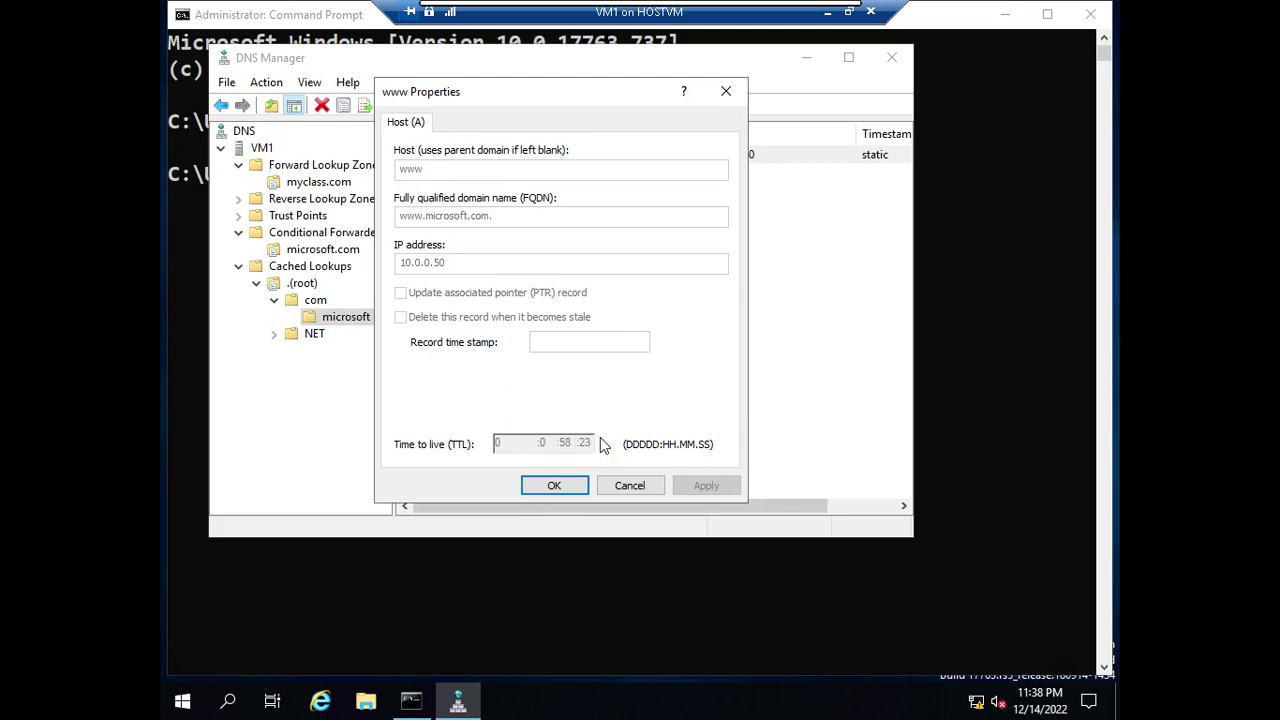
{"action": "left_click", "coordinate": [641, 492]}
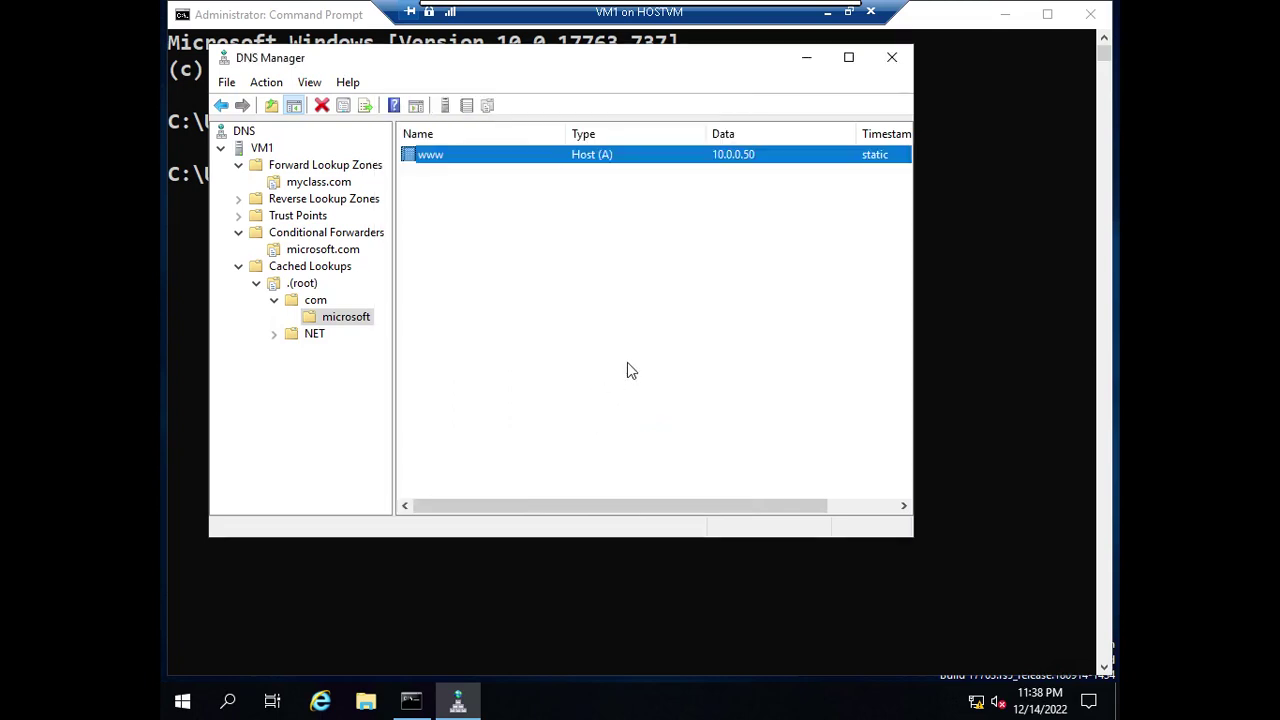
{"action": "right_click", "coordinate": [452, 163]}
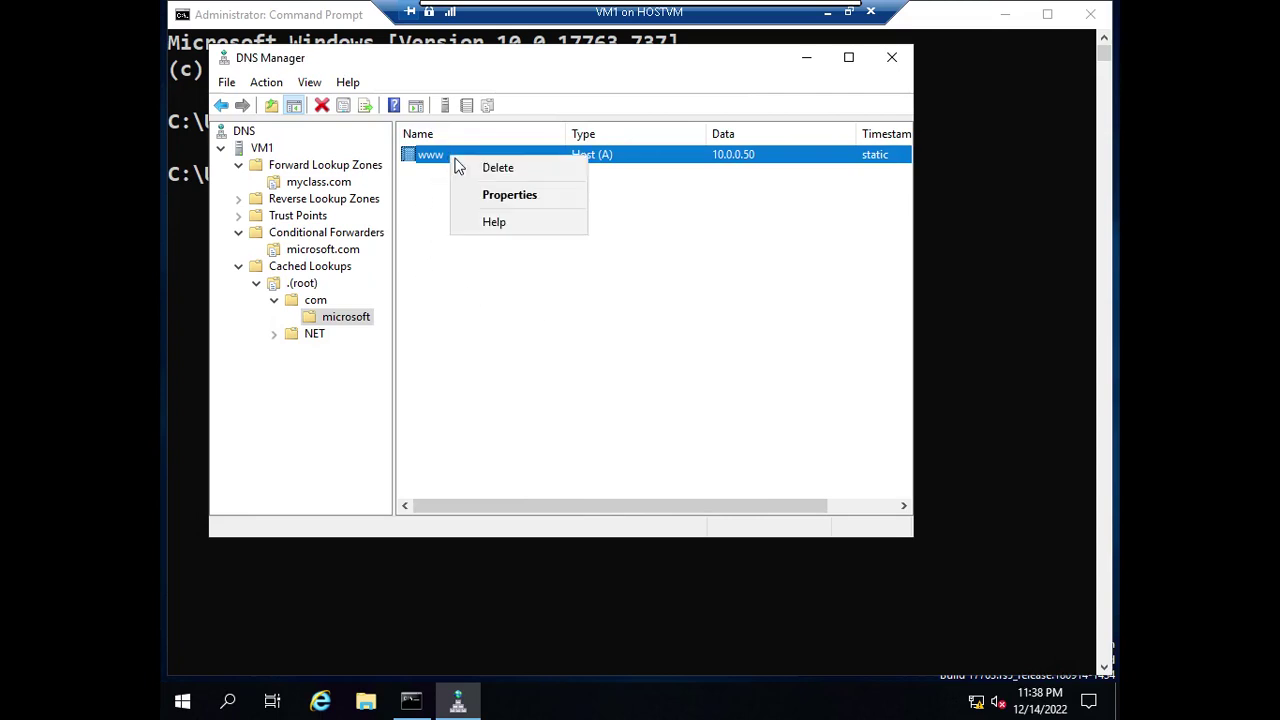
{"action": "left_click", "coordinate": [469, 277]}
{"action": "left_click", "coordinate": [512, 178]}
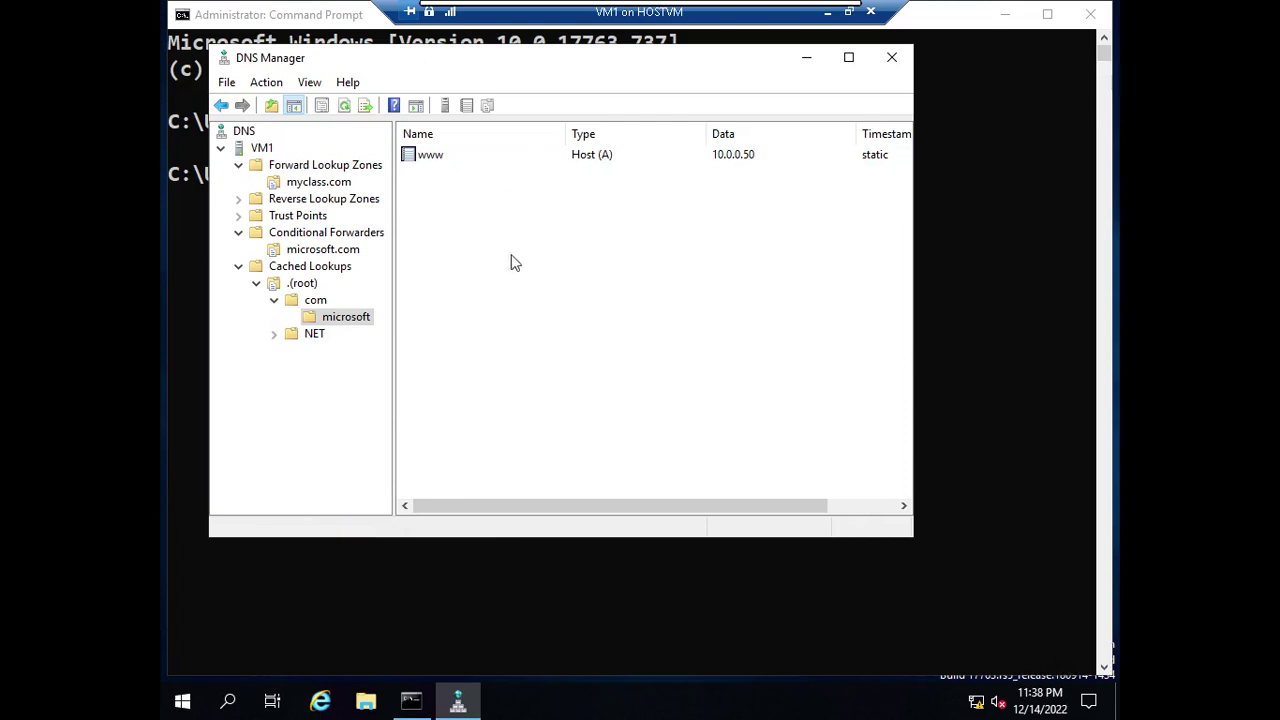
Clear the DNS server cache of VM1
{"action": "left_click", "coordinate": [261, 149]}
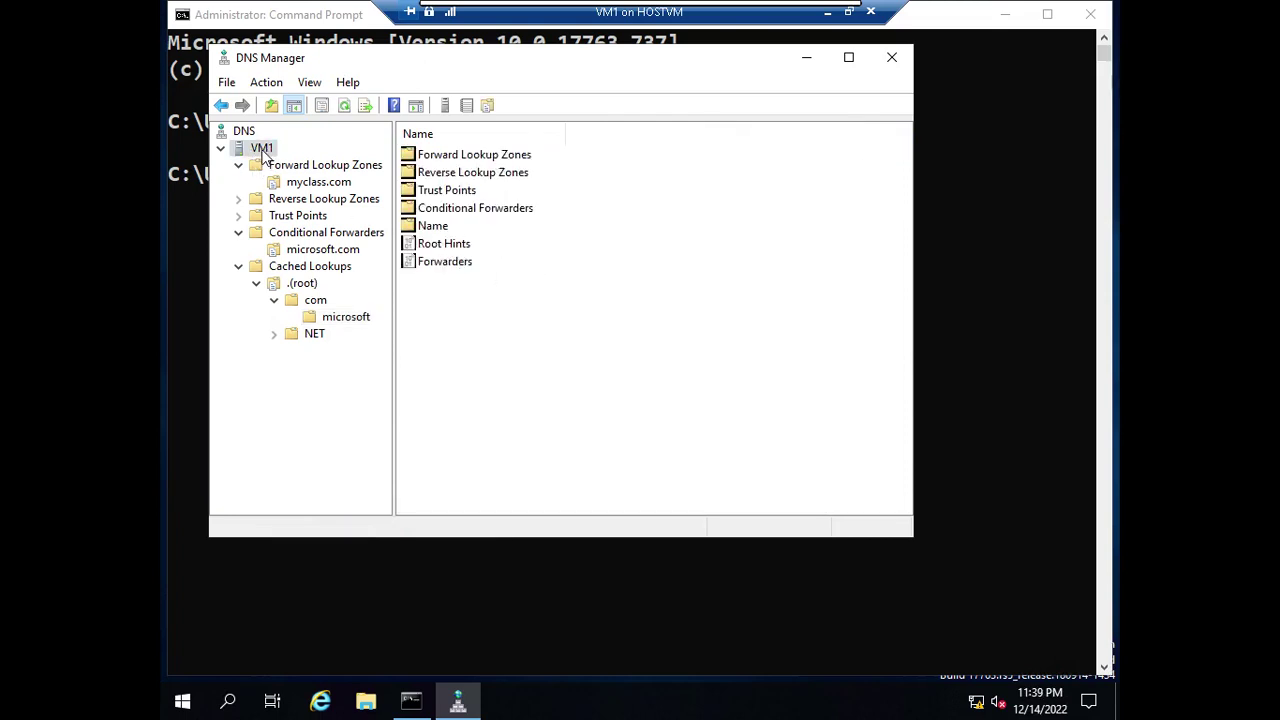
{"action": "right_click", "coordinate": [265, 157]}
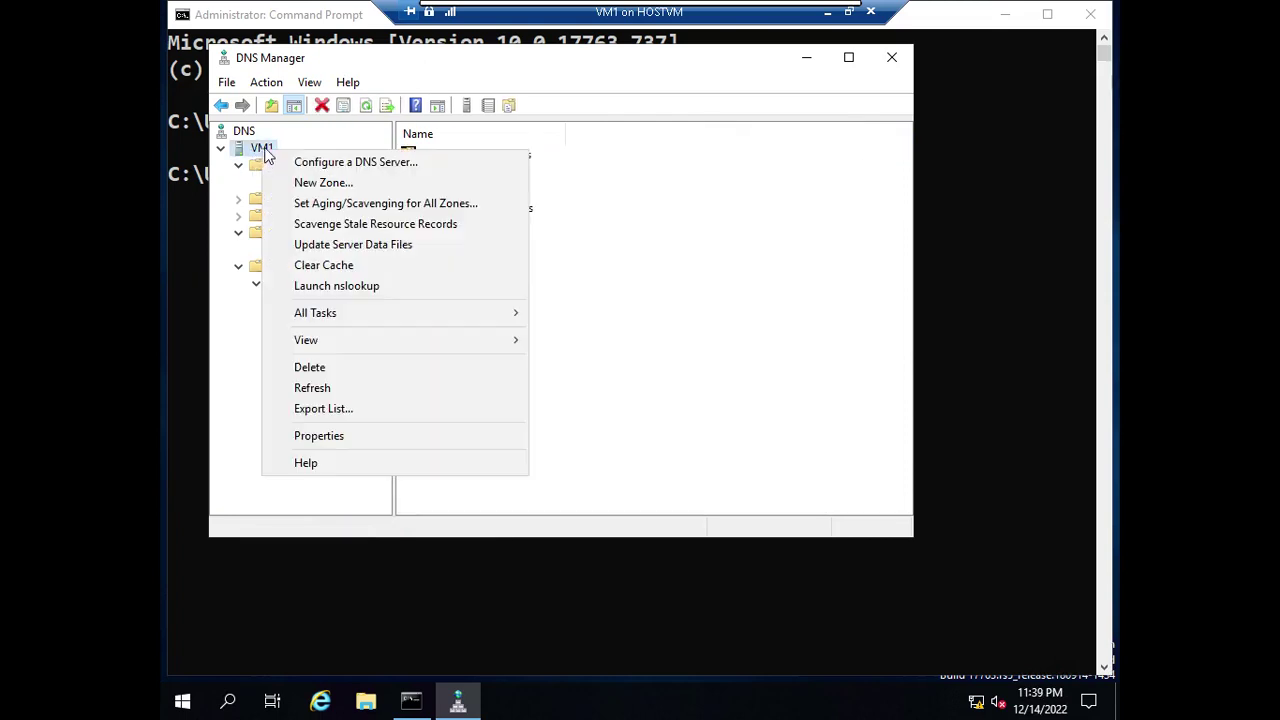
{"action": "left_click", "coordinate": [352, 268]}
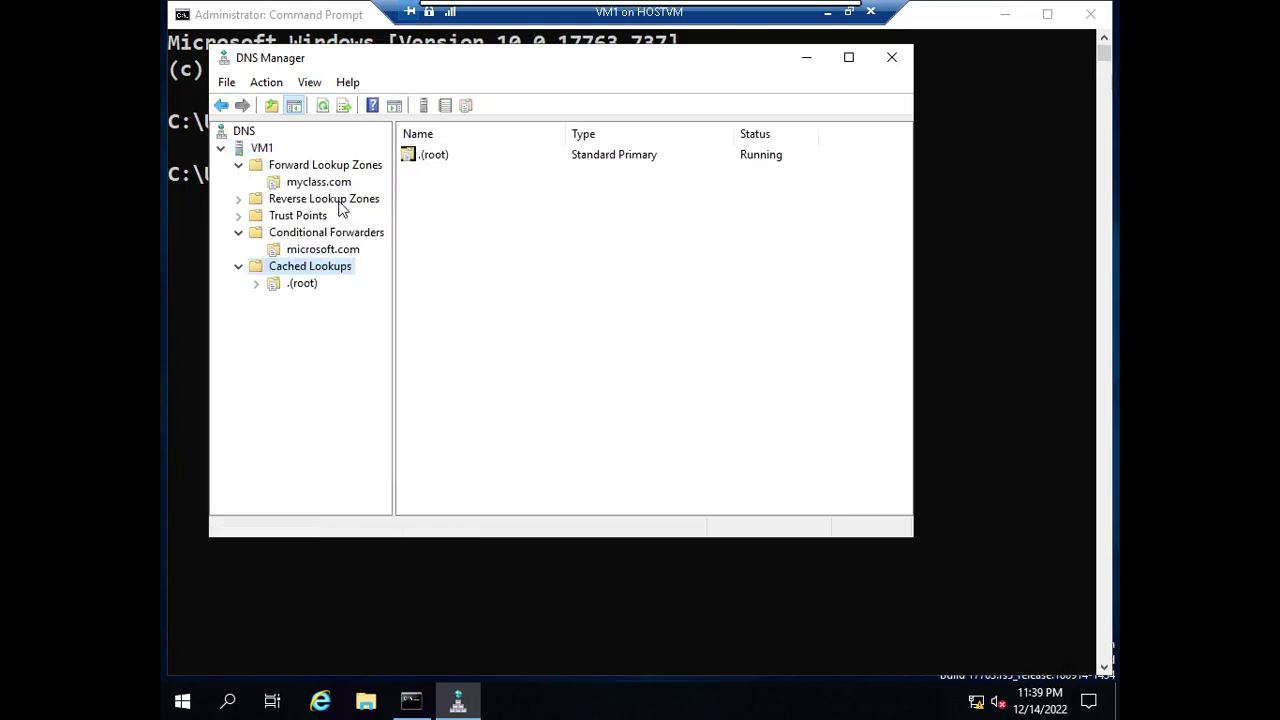
Check the remaining cached lookups under .(root) and its NET folder after clearing the cache
{"action": "double_click", "coordinate": [272, 285]}
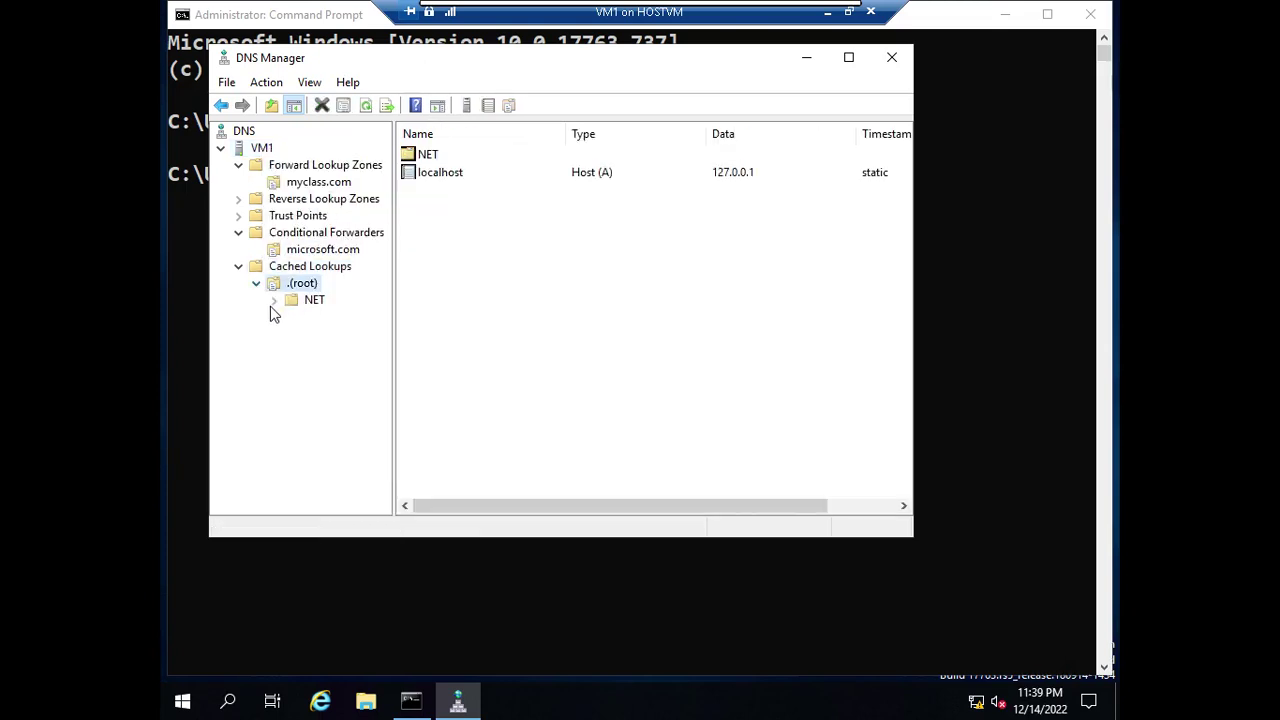
{"action": "double_click", "coordinate": [290, 301]}
{"action": "left_click", "coordinate": [296, 317]}
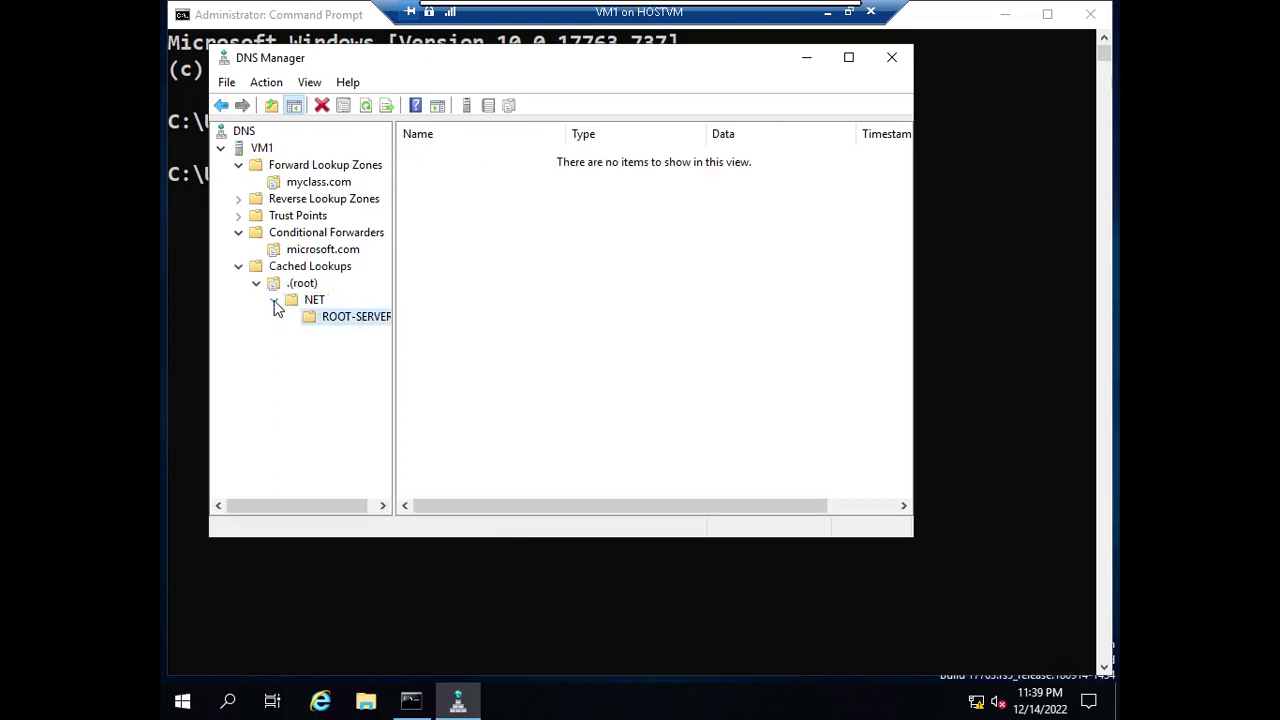
{"action": "left_click", "coordinate": [274, 301]}
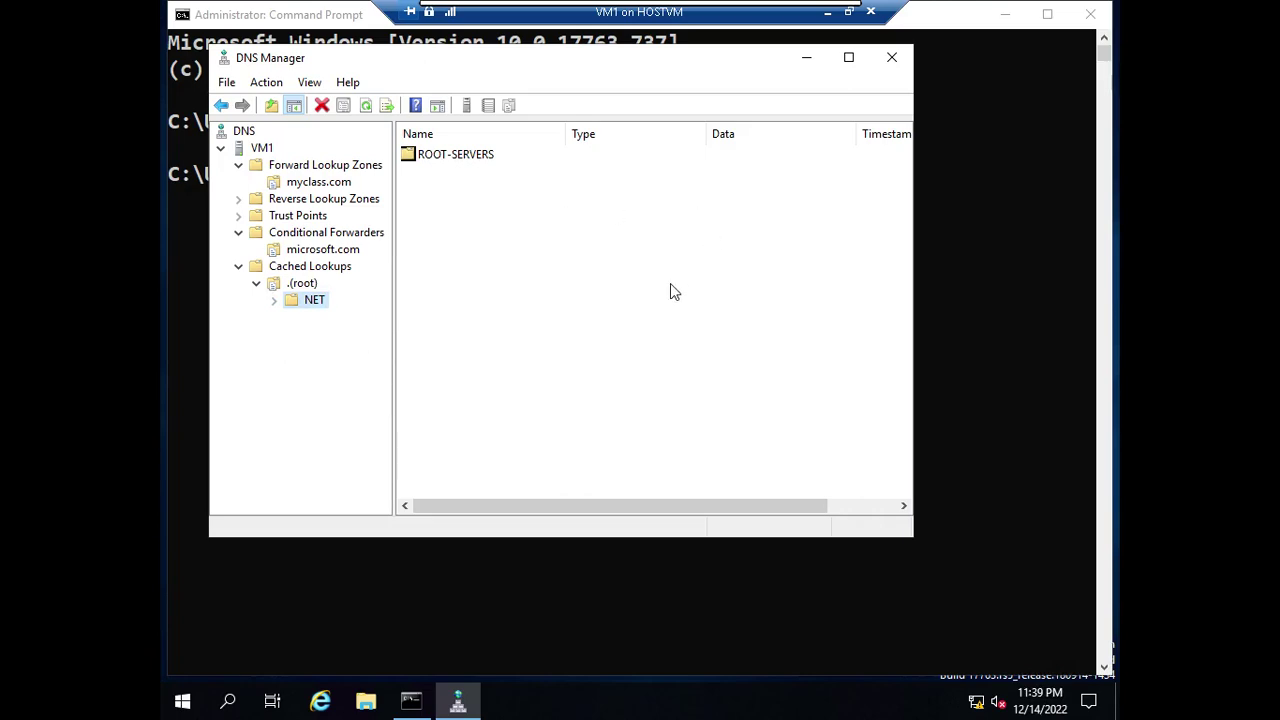
Switch to the DNS Forwarders file in SMART Notebook, go forward two pages and clear everything from that page
{"action": "mouse_move", "coordinate": [800, 5]}
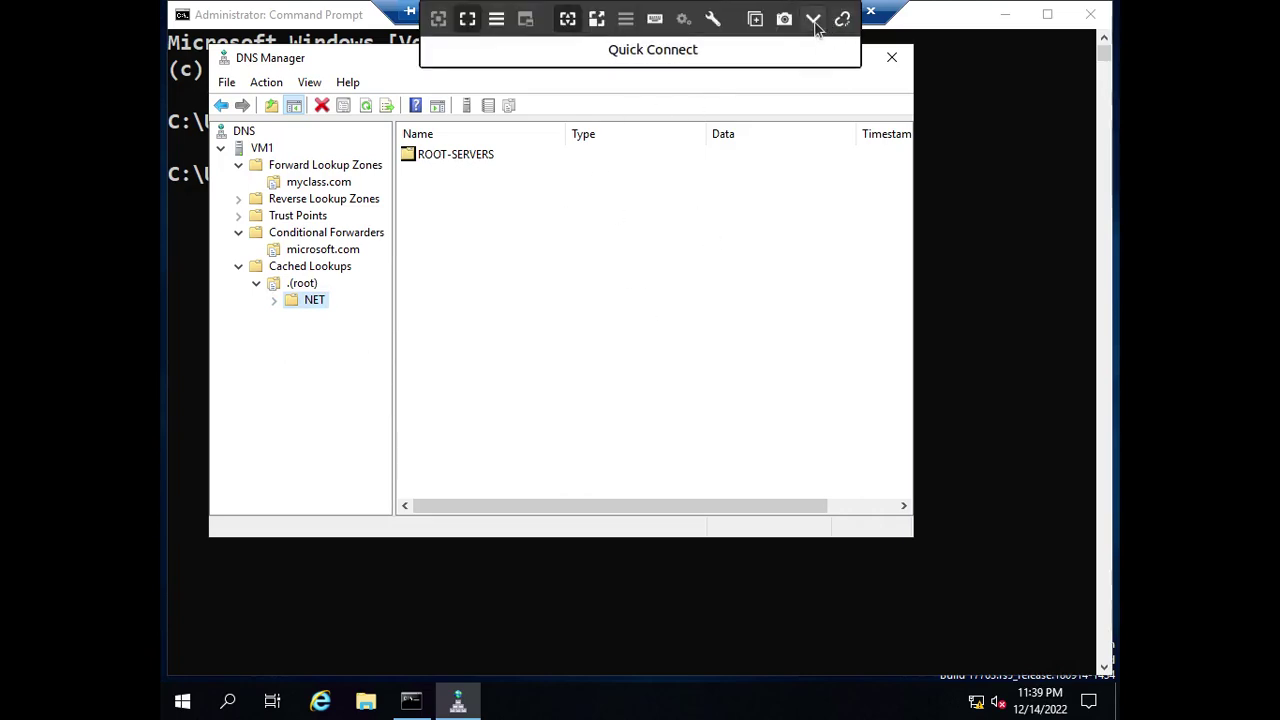
{"action": "left_click", "coordinate": [815, 28]}
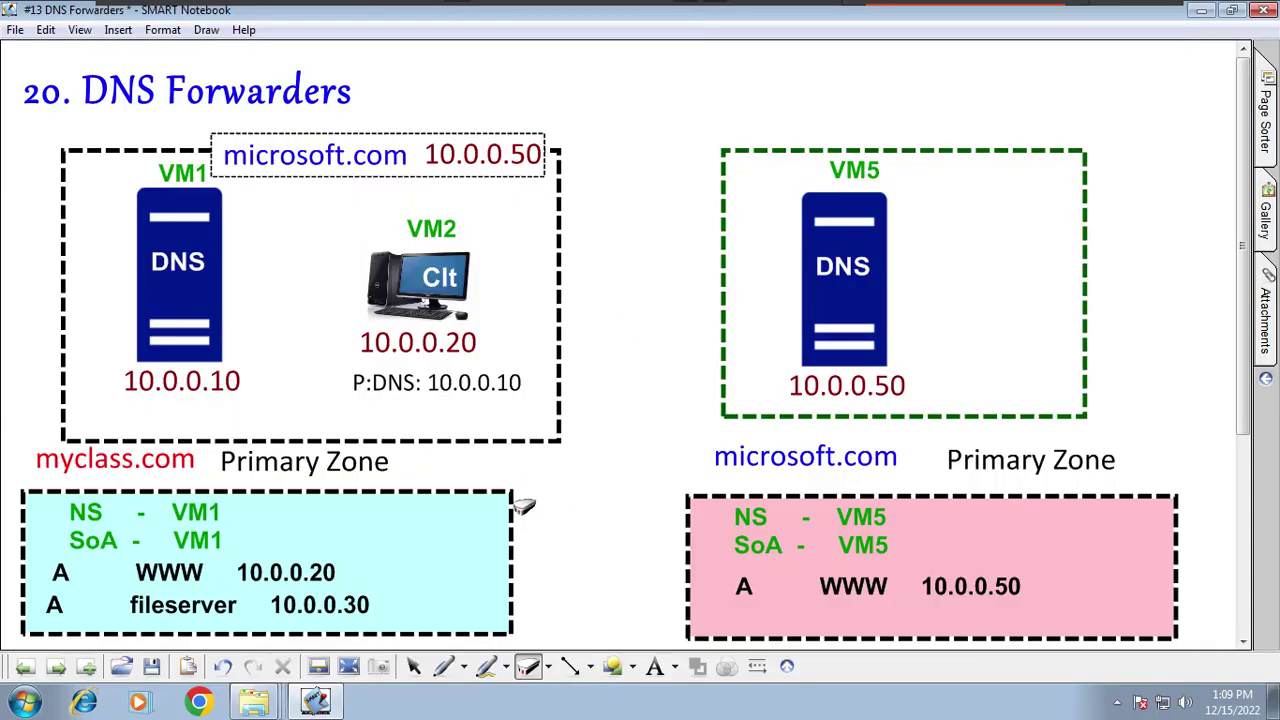
{"action": "left_click", "coordinate": [57, 668]}
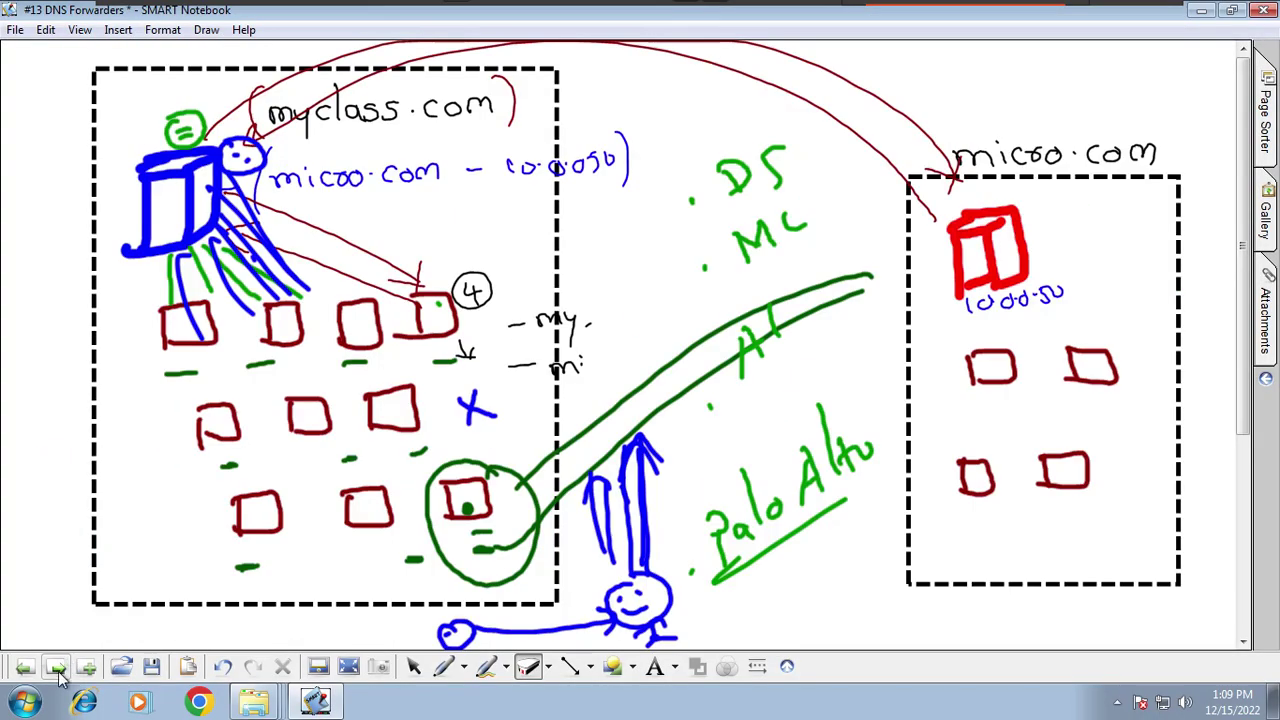
{"action": "left_click", "coordinate": [57, 668]}
{"action": "right_click", "coordinate": [406, 442]}
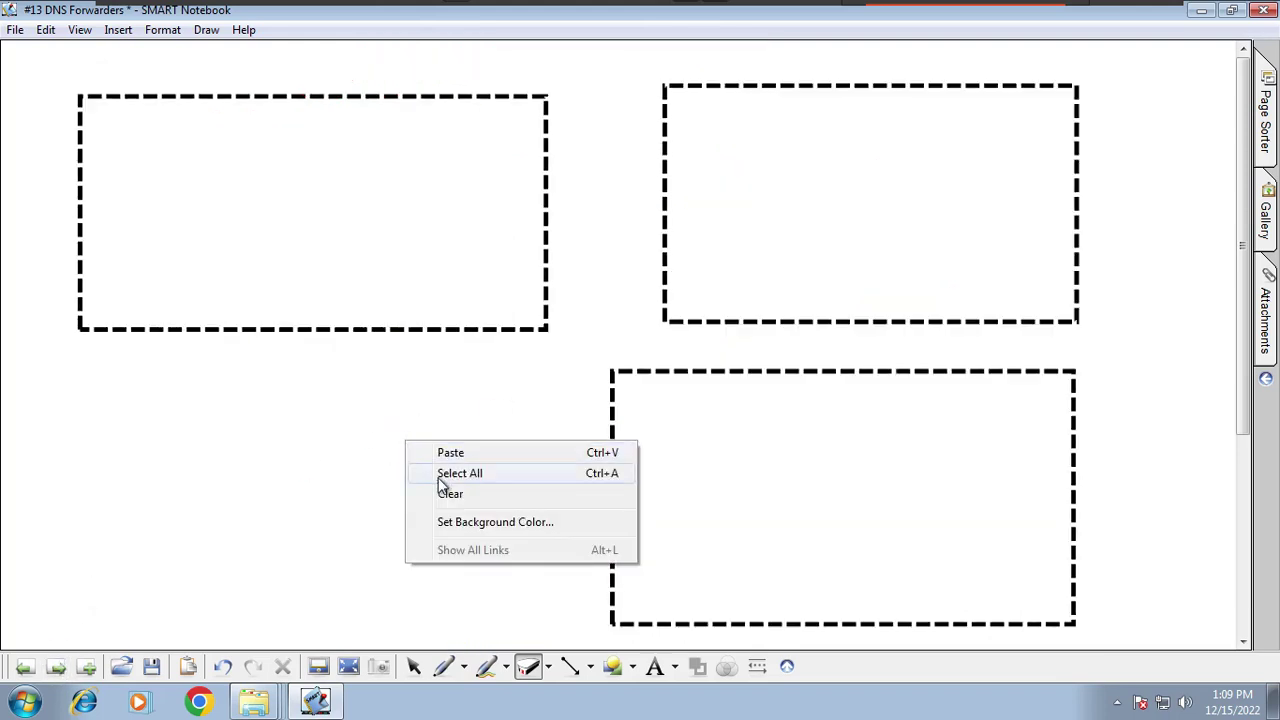
{"action": "left_click", "coordinate": [446, 493]}
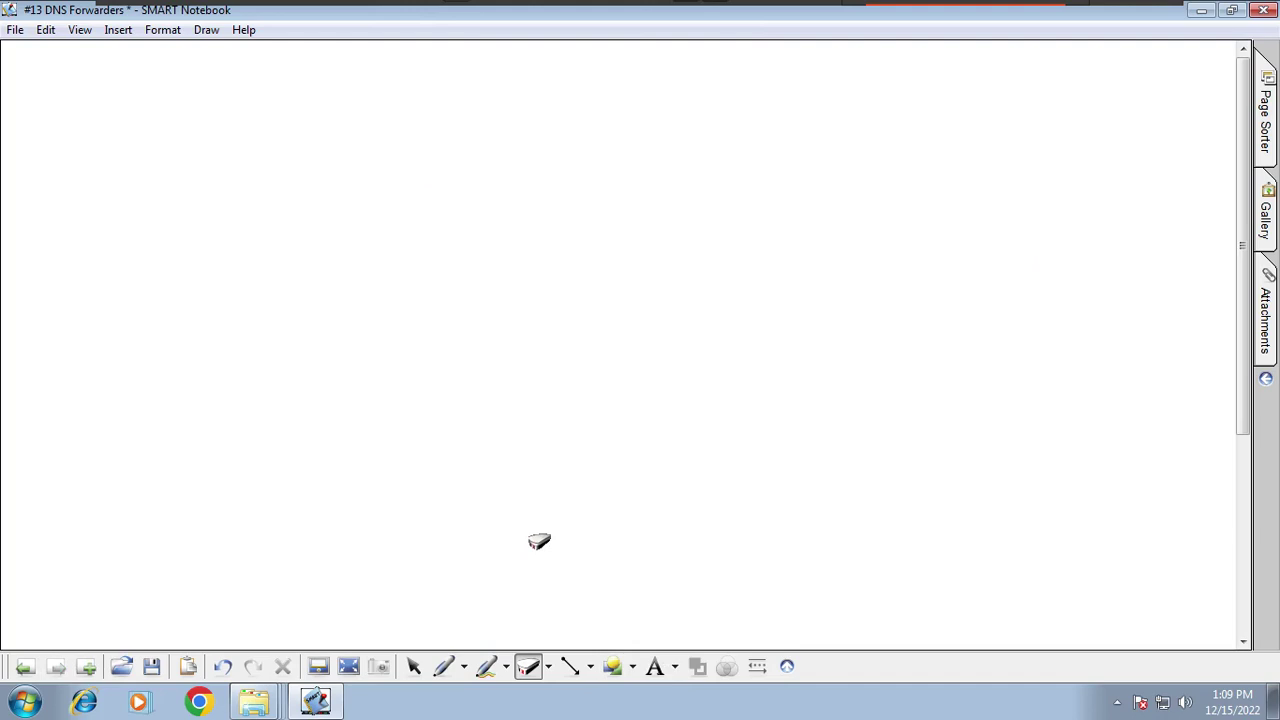
Draw a wide black dashed rectangle across the upper part of the empty page, undoing the first attempt
{"action": "left_click", "coordinate": [634, 667]}
{"action": "left_click", "coordinate": [662, 197]}
{"action": "mouse_move", "coordinate": [79, 124]}
{"action": "left_mouse_down"}
{"action": "mouse_move", "coordinate": [205, 304]}
{"action": "mouse_move", "coordinate": [297, 380]}
{"action": "left_mouse_up"}
{"action": "left_click", "coordinate": [224, 667]}
{"action": "mouse_move", "coordinate": [92, 112]}
{"action": "left_mouse_down"}
{"action": "mouse_move", "coordinate": [212, 262]}
{"action": "mouse_move", "coordinate": [637, 331]}
{"action": "mouse_move", "coordinate": [666, 383]}
{"action": "mouse_move", "coordinate": [776, 355]}
{"action": "left_mouse_up"}
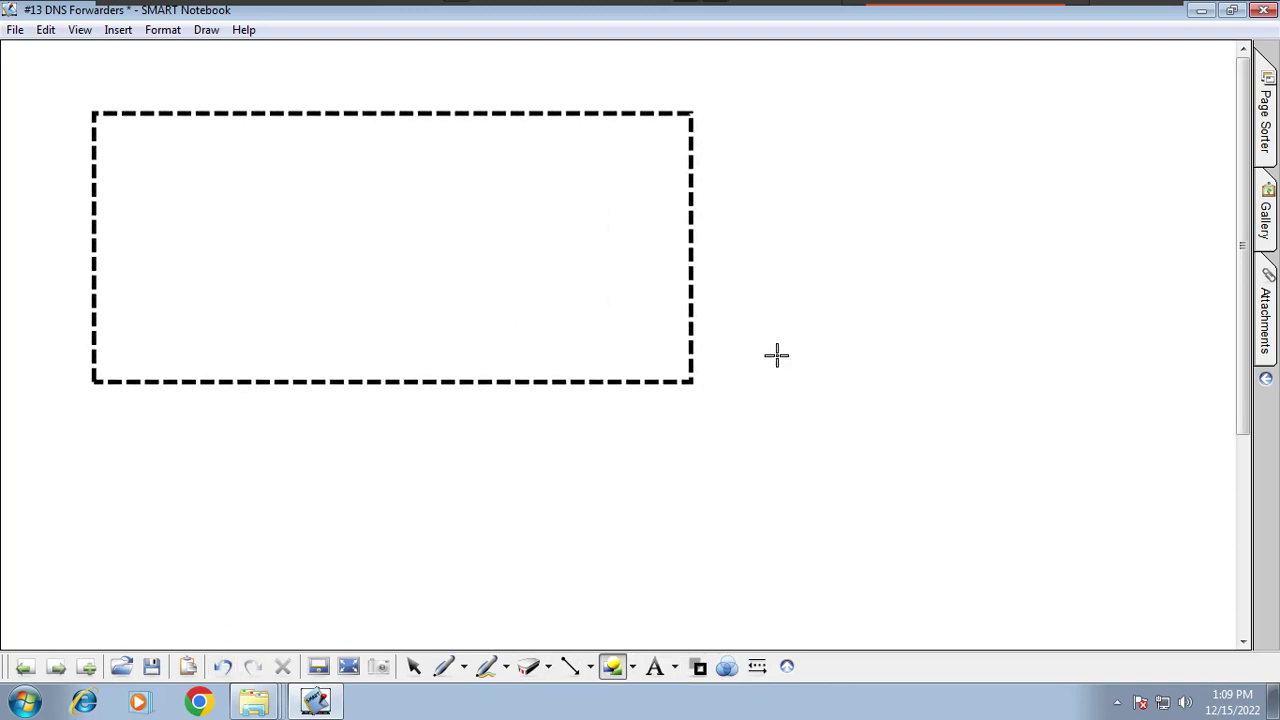
Insert the Server (generic) gallery image, shrink it and place it inside the left end of the dashed rectangle
{"action": "left_click", "coordinate": [1252, 238]}
{"action": "scroll", "coordinate": [1224, 476], "scroll_direction": "down", "scroll_amount": 4}
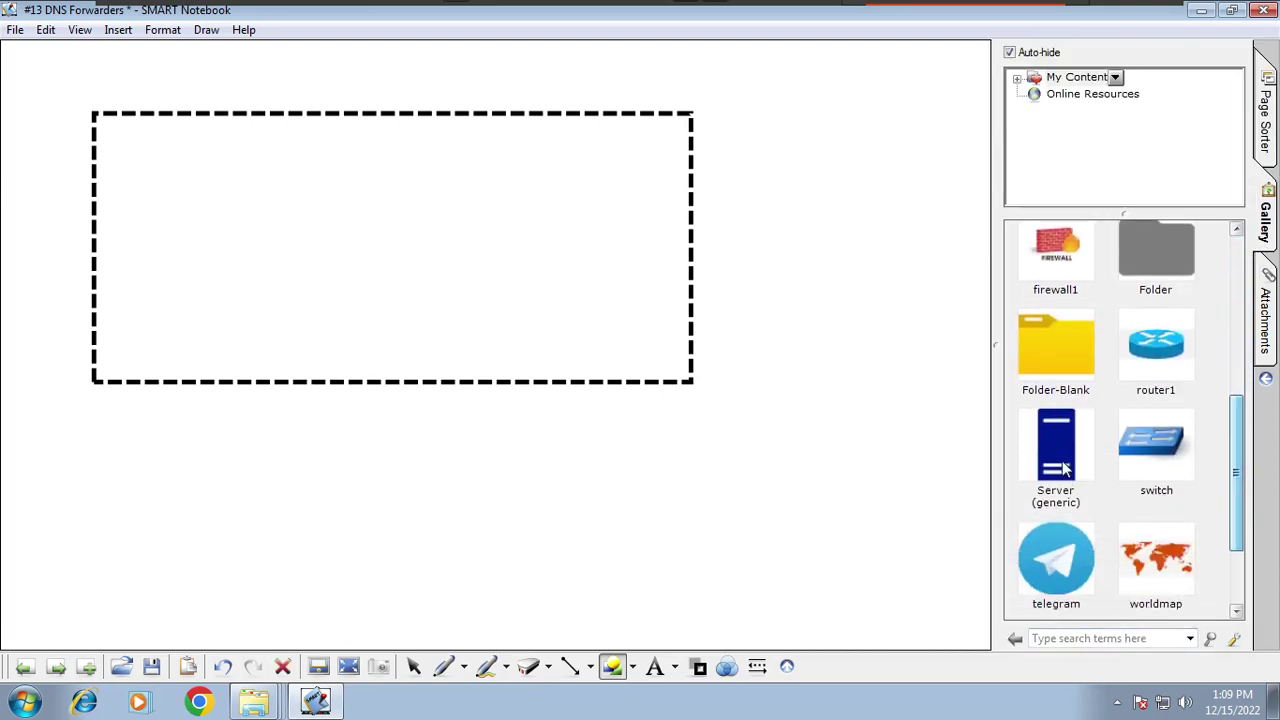
{"action": "left_click_drag", "start_coordinate": [1065, 468], "coordinate": [557, 366]}
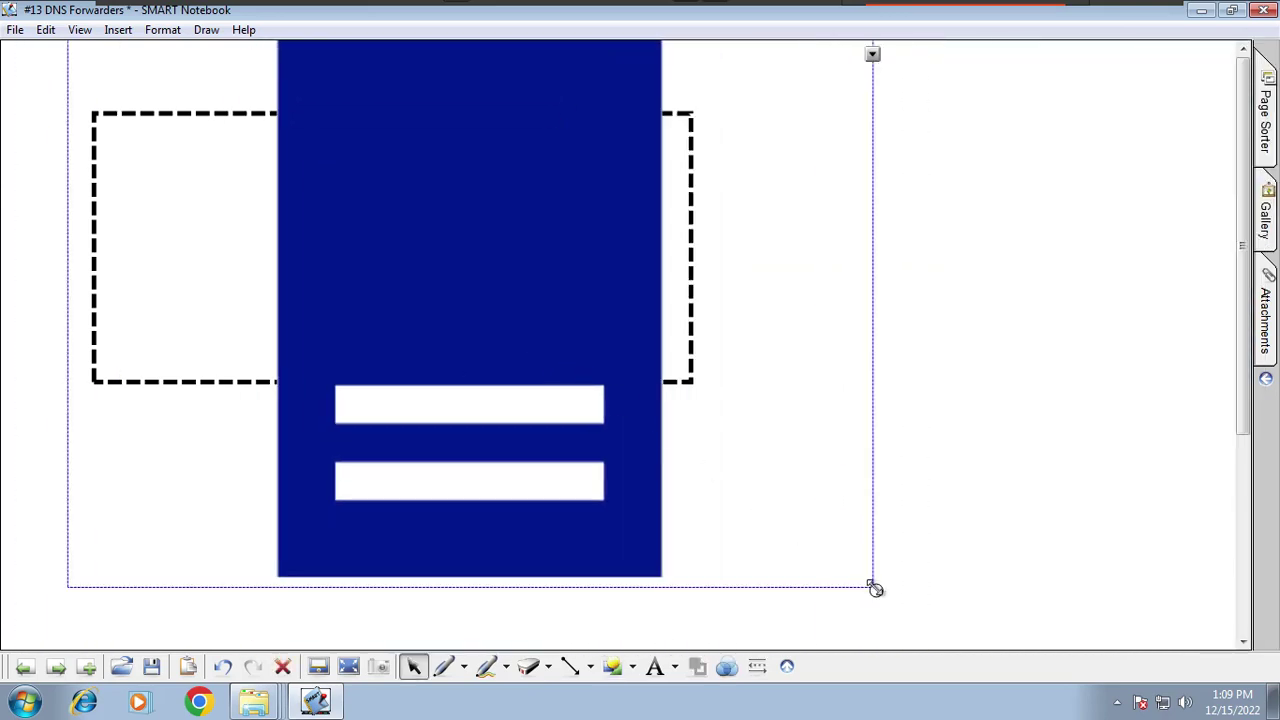
{"action": "left_click_drag", "start_coordinate": [875, 589], "coordinate": [400, 140]}
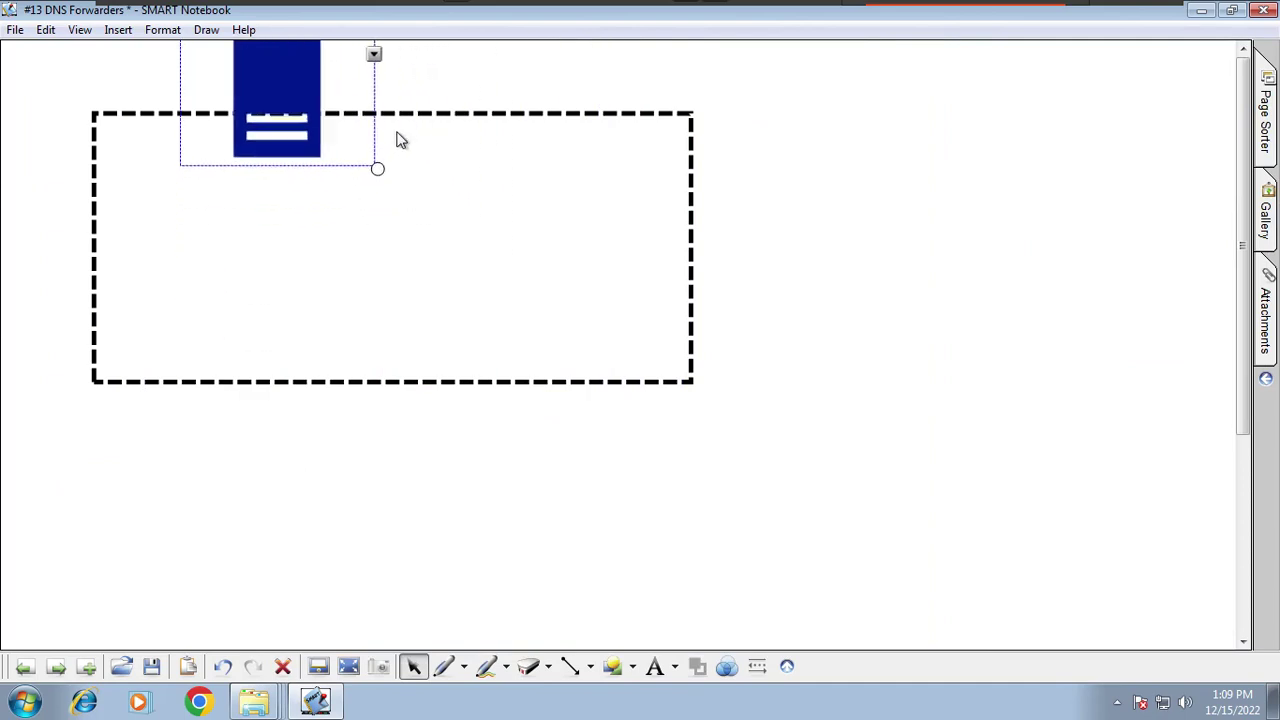
{"action": "left_click_drag", "start_coordinate": [320, 131], "coordinate": [266, 306]}
{"action": "left_click_drag", "start_coordinate": [320, 354], "coordinate": [262, 305]}
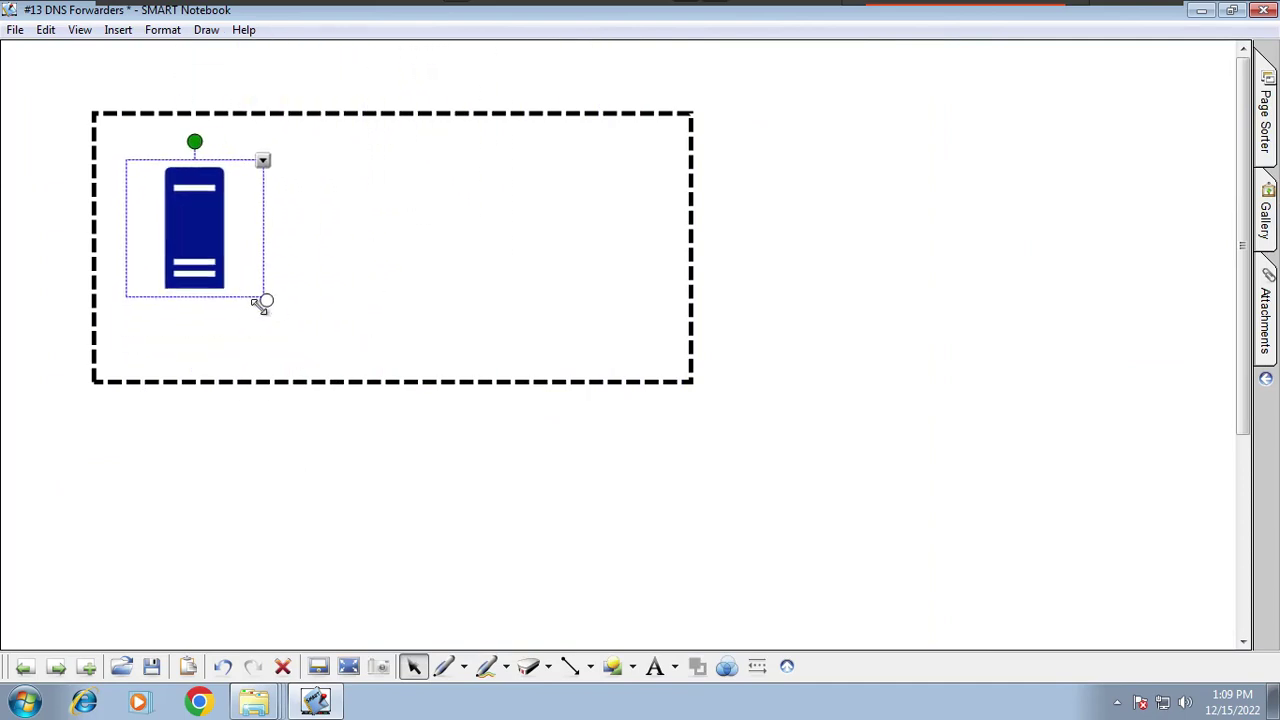
Narrow the dashed rectangle to roughly a square and move the server icon closer to its upper-left corner
{"action": "left_click", "coordinate": [650, 376]}
{"action": "left_click_drag", "start_coordinate": [700, 391], "coordinate": [362, 387]}
{"action": "left_click", "coordinate": [447, 367]}
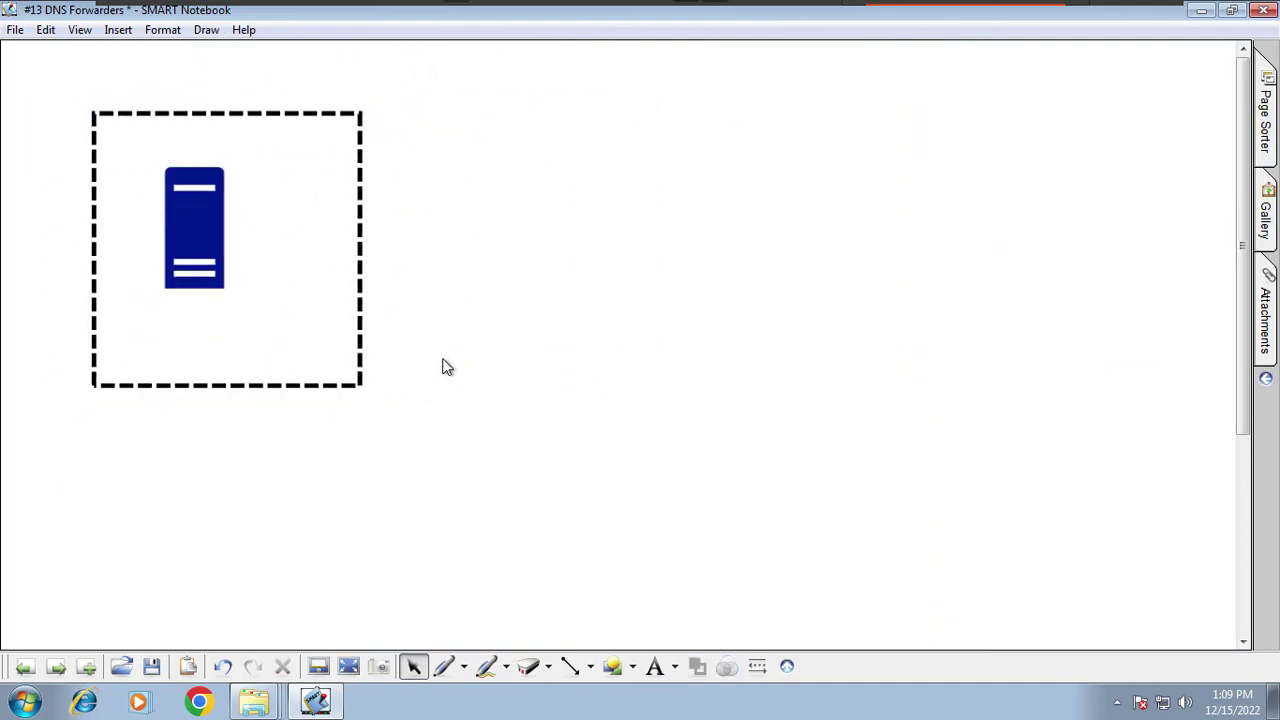
{"action": "left_click_drag", "start_coordinate": [167, 260], "coordinate": [133, 251]}
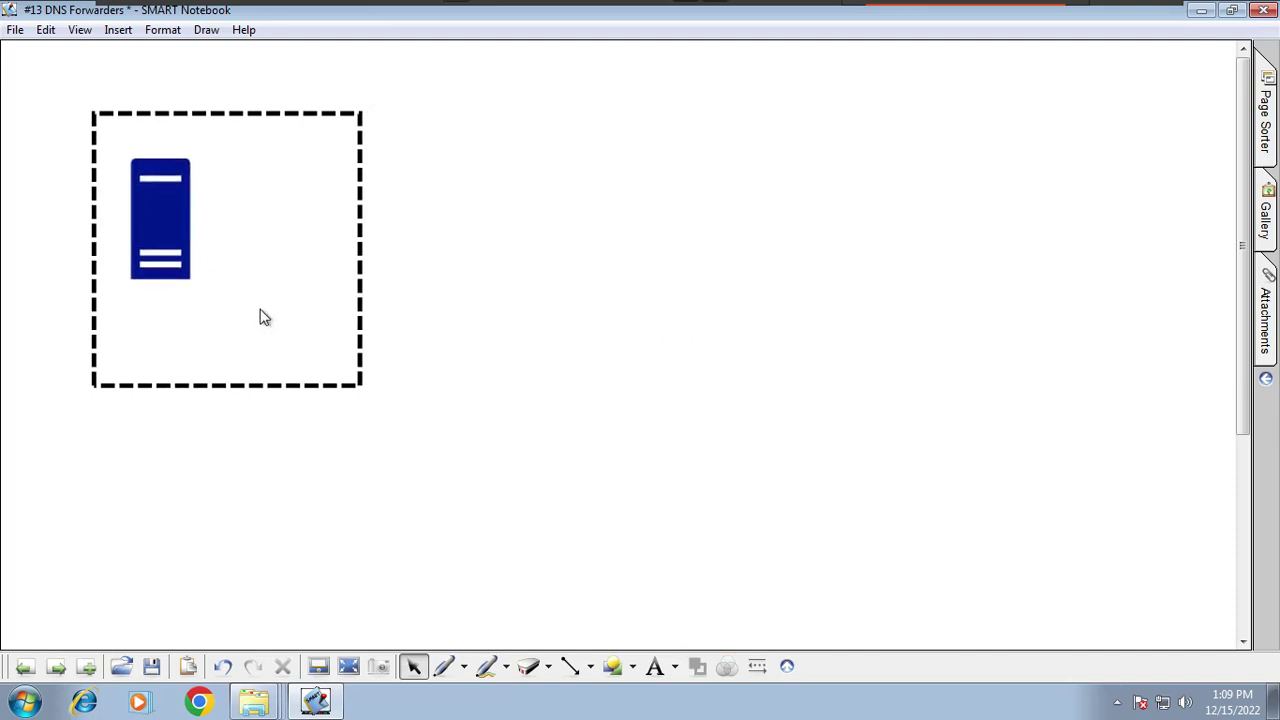
Reshape the dashed rectangle around the server into a tall, narrow box reaching almost to the bottom of the page
{"action": "left_click", "coordinate": [360, 384]}
{"action": "left_click_drag", "start_coordinate": [369, 394], "coordinate": [40, 126]}
{"action": "left_click", "coordinate": [490, 490]}
{"action": "left_click", "coordinate": [523, 460]}
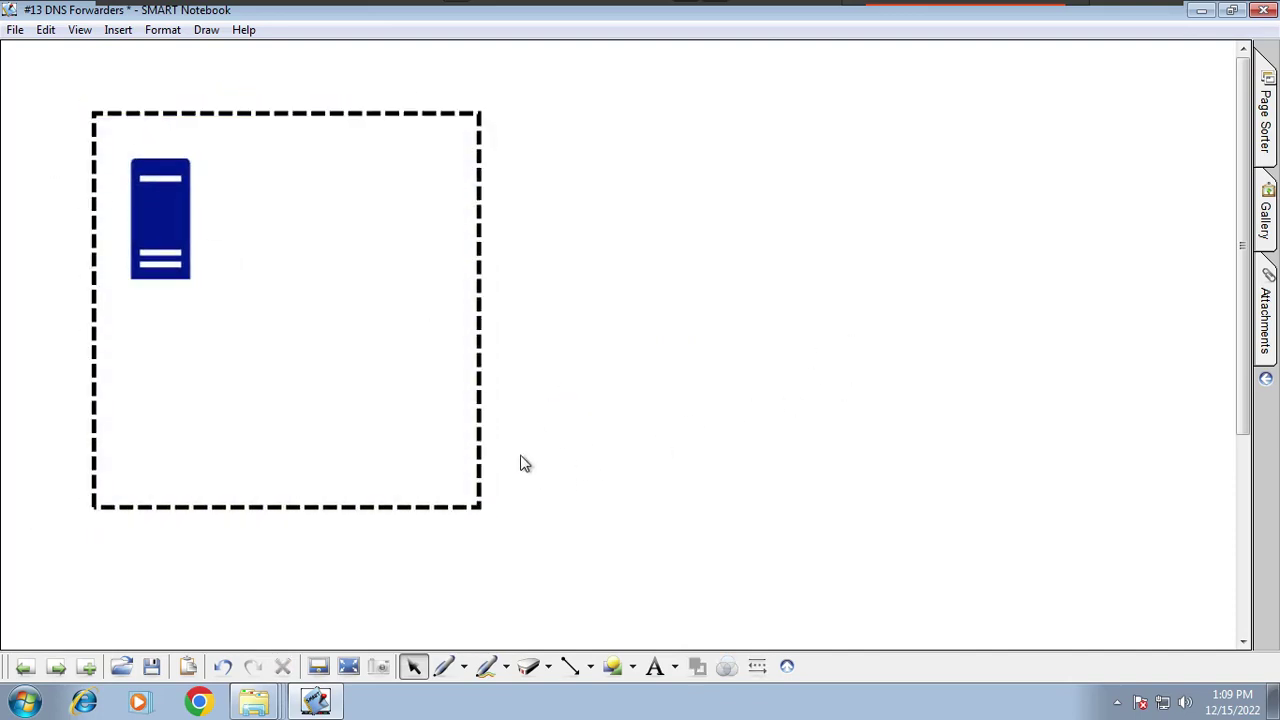
{"action": "left_click", "coordinate": [481, 505]}
{"action": "left_click_drag", "start_coordinate": [489, 517], "coordinate": [326, 614]}
{"action": "left_click", "coordinate": [240, 420]}
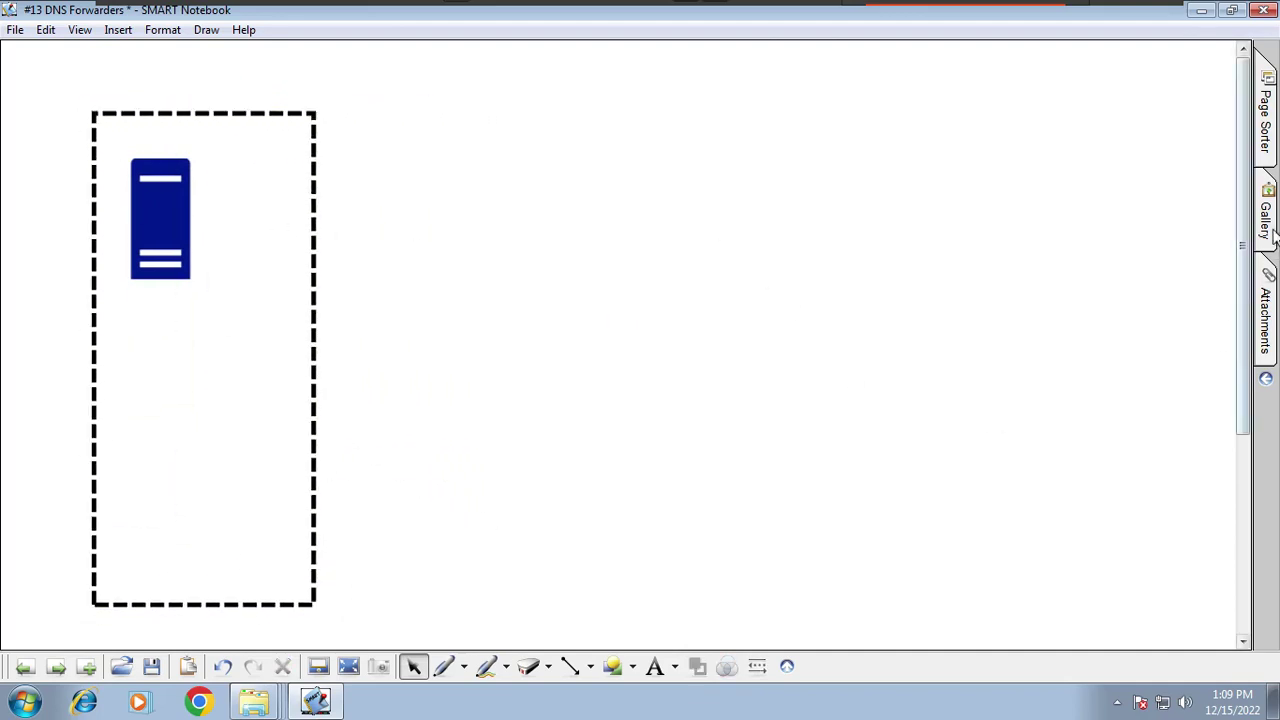
Draw a second, wide dashed rectangle to the upper right of the tall box, and select the server icon
{"action": "left_click", "coordinate": [612, 666]}
{"action": "mouse_move", "coordinate": [460, 75]}
{"action": "left_mouse_down"}
{"action": "mouse_move", "coordinate": [737, 260]}
{"action": "mouse_move", "coordinate": [932, 291]}
{"action": "left_mouse_up"}
{"action": "left_click", "coordinate": [414, 666]}
{"action": "left_click", "coordinate": [172, 217]}
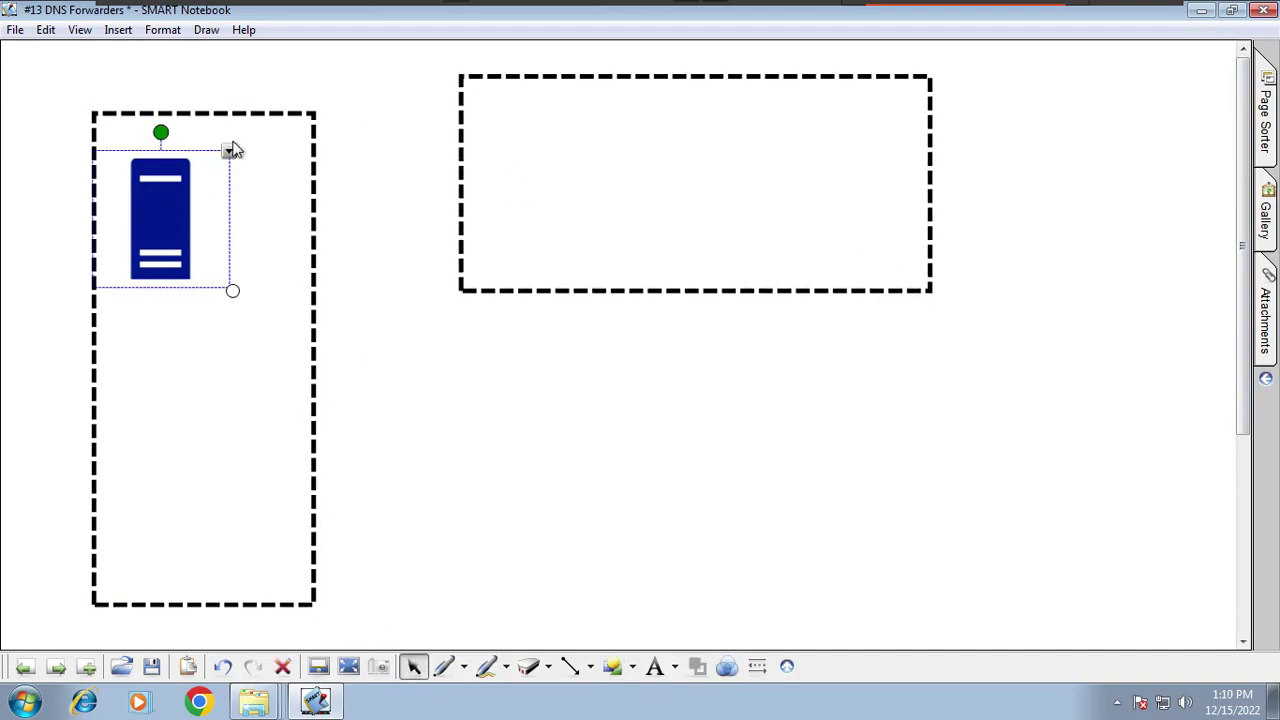
Duplicate the server icon and place the copy inside the left end of the wide dashed rectangle
{"action": "right_click", "coordinate": [226, 146]}
{"action": "left_click", "coordinate": [262, 155]}
{"action": "mouse_move", "coordinate": [207, 265]}
{"action": "left_mouse_down"}
{"action": "mouse_move", "coordinate": [580, 180]}
{"action": "mouse_move", "coordinate": [552, 194]}
{"action": "left_mouse_up"}
{"action": "left_click", "coordinate": [425, 590]}
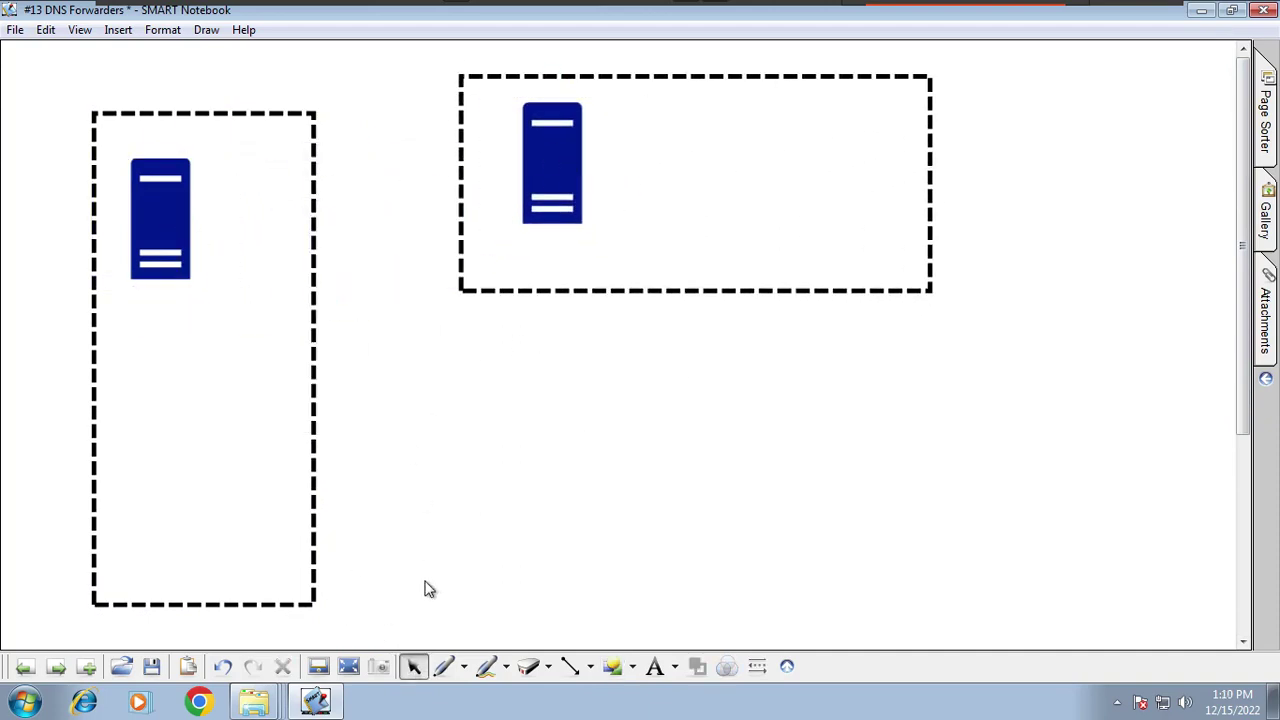
Handwrite "myclass.com" in black above the tall dashed box and "microsoft.com" above the wide one
{"action": "left_click", "coordinate": [464, 667]}
{"action": "left_click", "coordinate": [534, 353]}
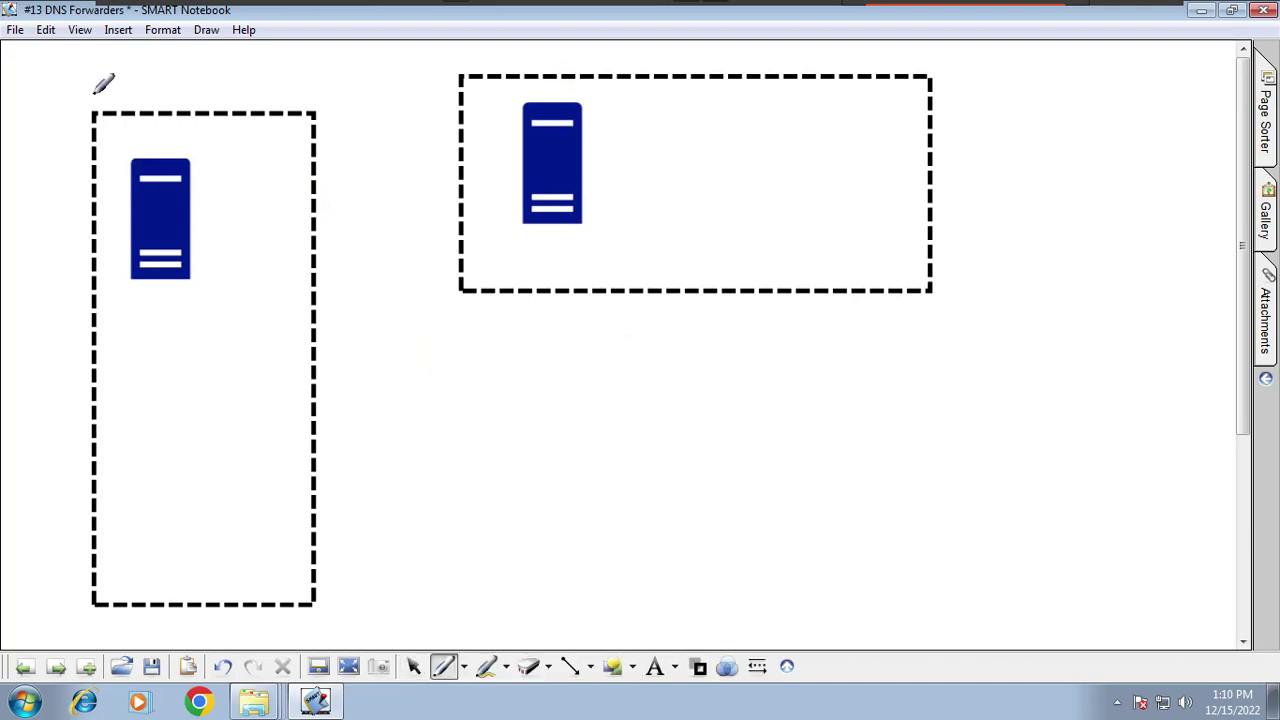
{"action": "left_click_drag", "start_coordinate": [90, 94], "coordinate": [285, 98]}
{"action": "mouse_move", "coordinate": [684, 62]}
{"action": "left_mouse_down"}
{"action": "mouse_move", "coordinate": [872, 52]}
{"action": "mouse_move", "coordinate": [937, 70]}
{"action": "left_mouse_up"}
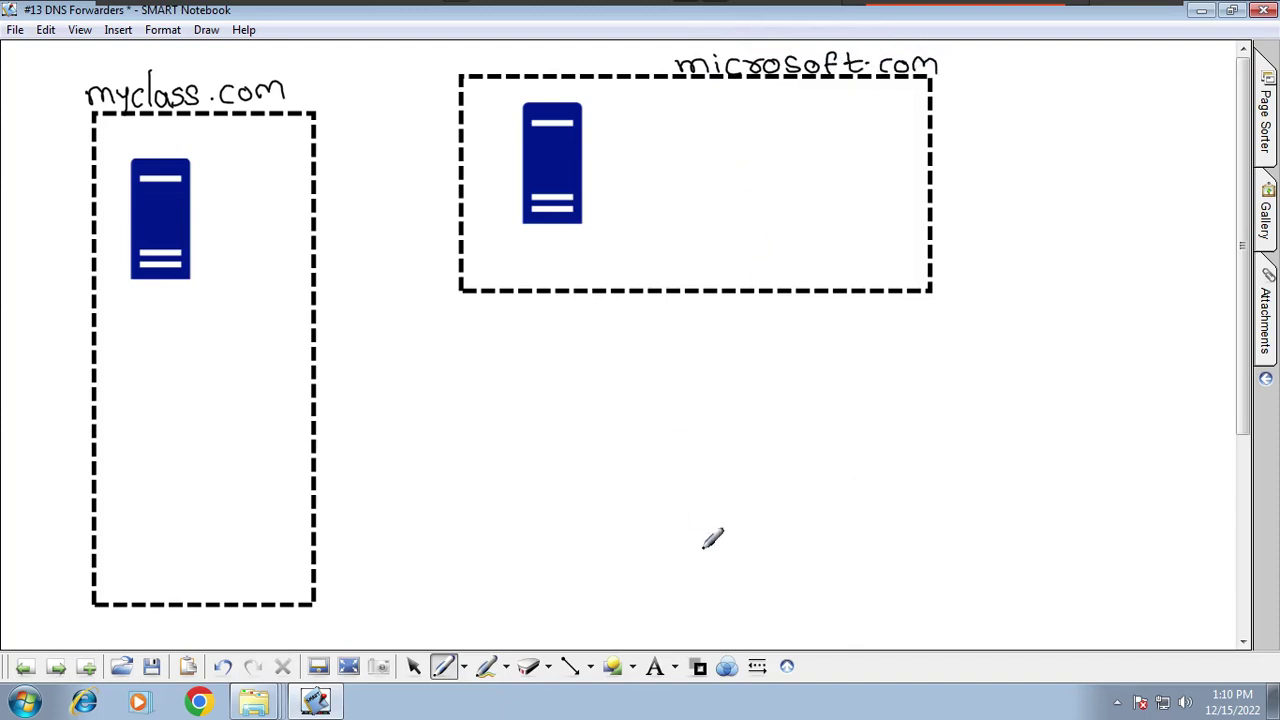
Sketch a dark red client computer low in the myclass.com box, with a curved arrow looping outside the box up towards its server
{"action": "left_click", "coordinate": [699, 666]}
{"action": "left_click", "coordinate": [694, 554]}
{"action": "mouse_move", "coordinate": [128, 488]}
{"action": "left_mouse_down"}
{"action": "mouse_move", "coordinate": [152, 456]}
{"action": "mouse_move", "coordinate": [191, 486]}
{"action": "mouse_move", "coordinate": [9, 409]}
{"action": "mouse_move", "coordinate": [57, 266]}
{"action": "mouse_move", "coordinate": [108, 237]}
{"action": "mouse_move", "coordinate": [94, 278]}
{"action": "left_mouse_up"}
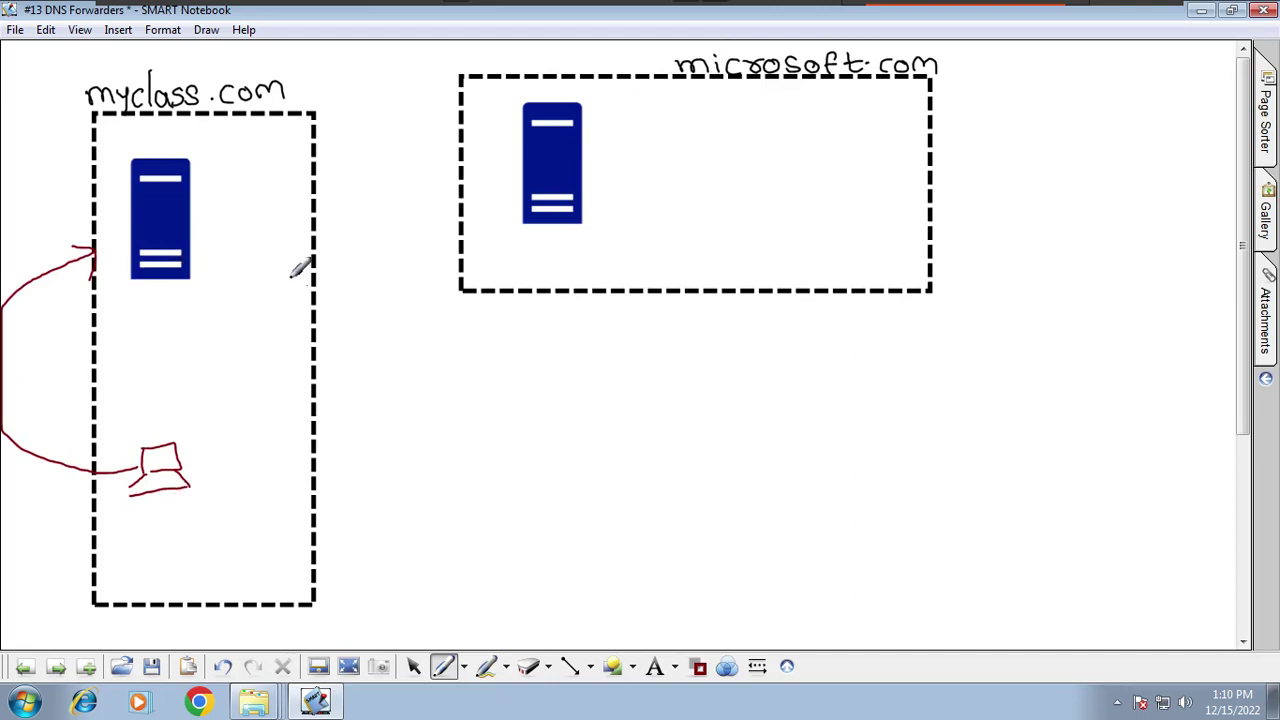
Draw a small dashed rectangle with aquamarine fill beside the myclass.com server, extending past the box's right edge
{"action": "left_click", "coordinate": [612, 666]}
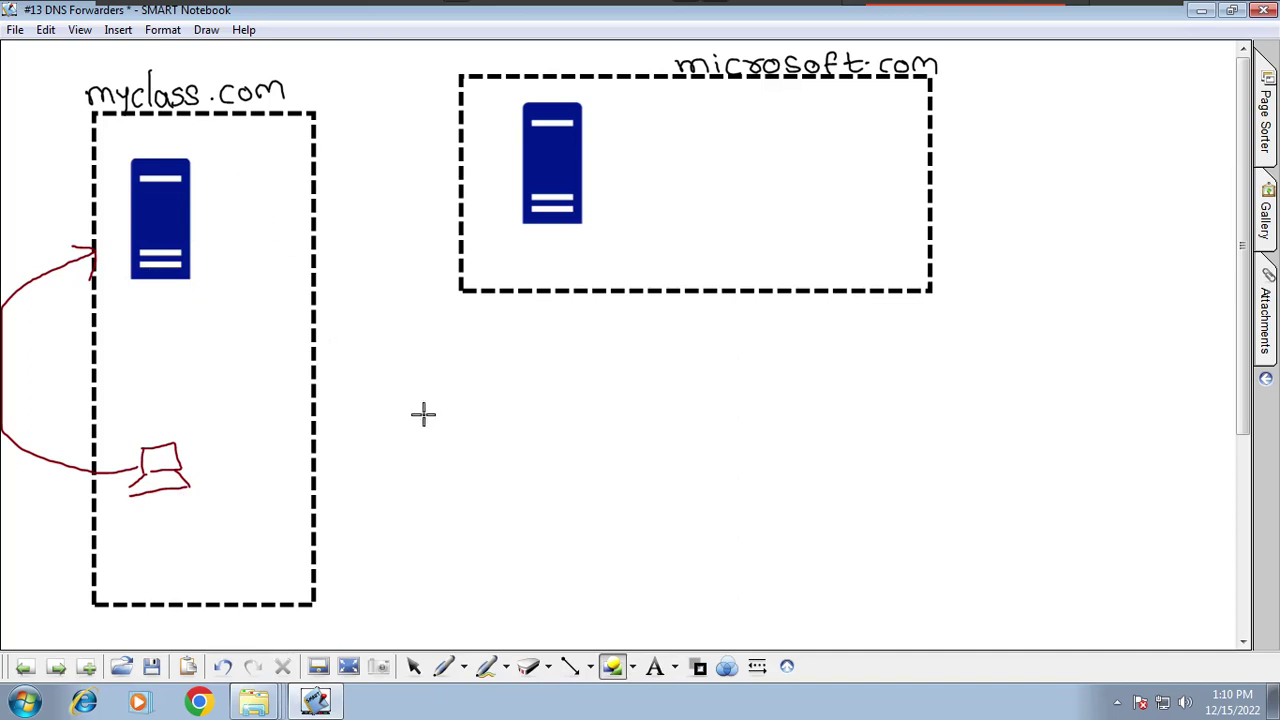
{"action": "left_click", "coordinate": [700, 670]}
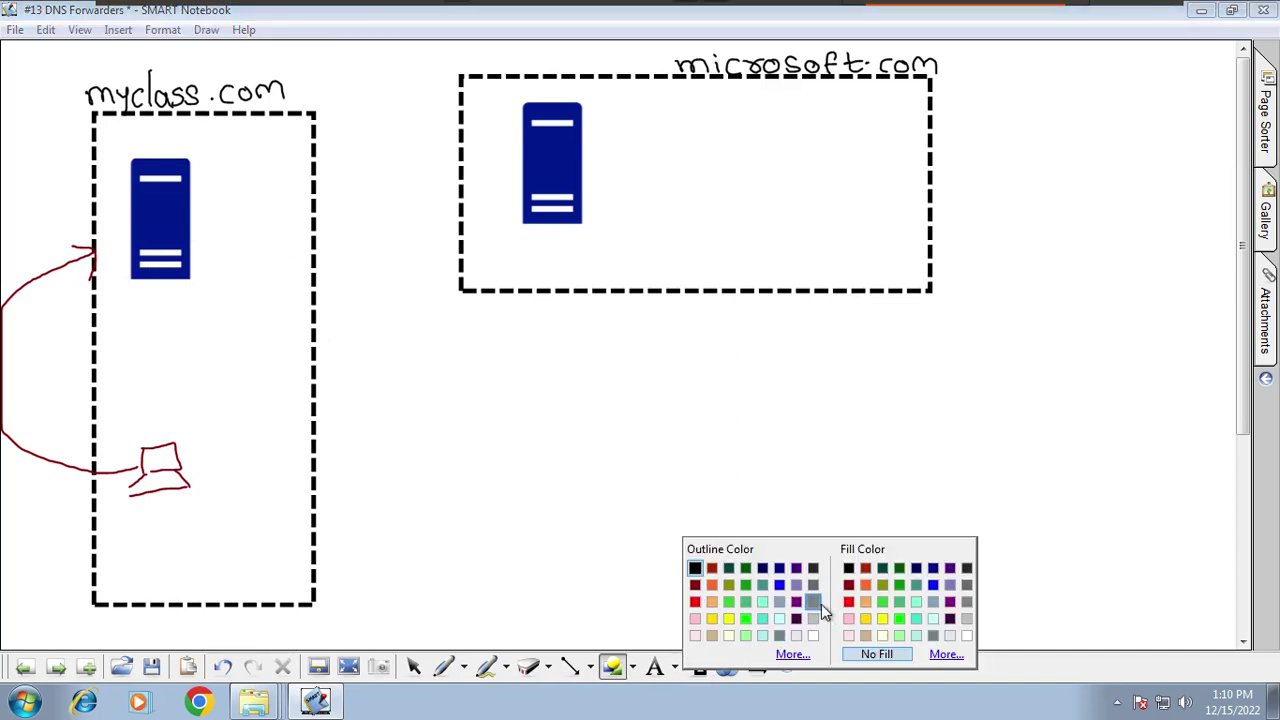
{"action": "left_click", "coordinate": [919, 601]}
{"action": "mouse_move", "coordinate": [217, 155]}
{"action": "left_mouse_down"}
{"action": "mouse_move", "coordinate": [426, 229]}
{"action": "mouse_move", "coordinate": [436, 212]}
{"action": "left_mouse_up"}
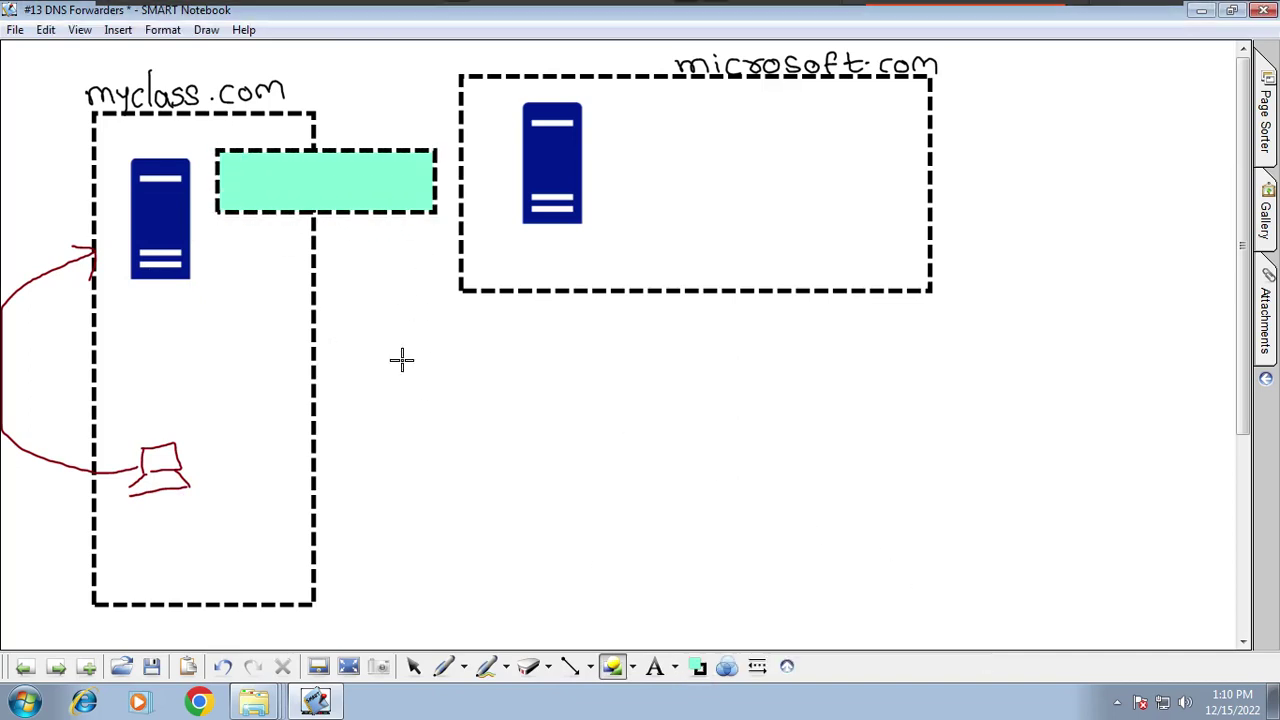
Handwrite "micro - v5" in blue inside the aquamarine rectangle
{"action": "left_click", "coordinate": [463, 666]}
{"action": "left_click", "coordinate": [510, 393]}
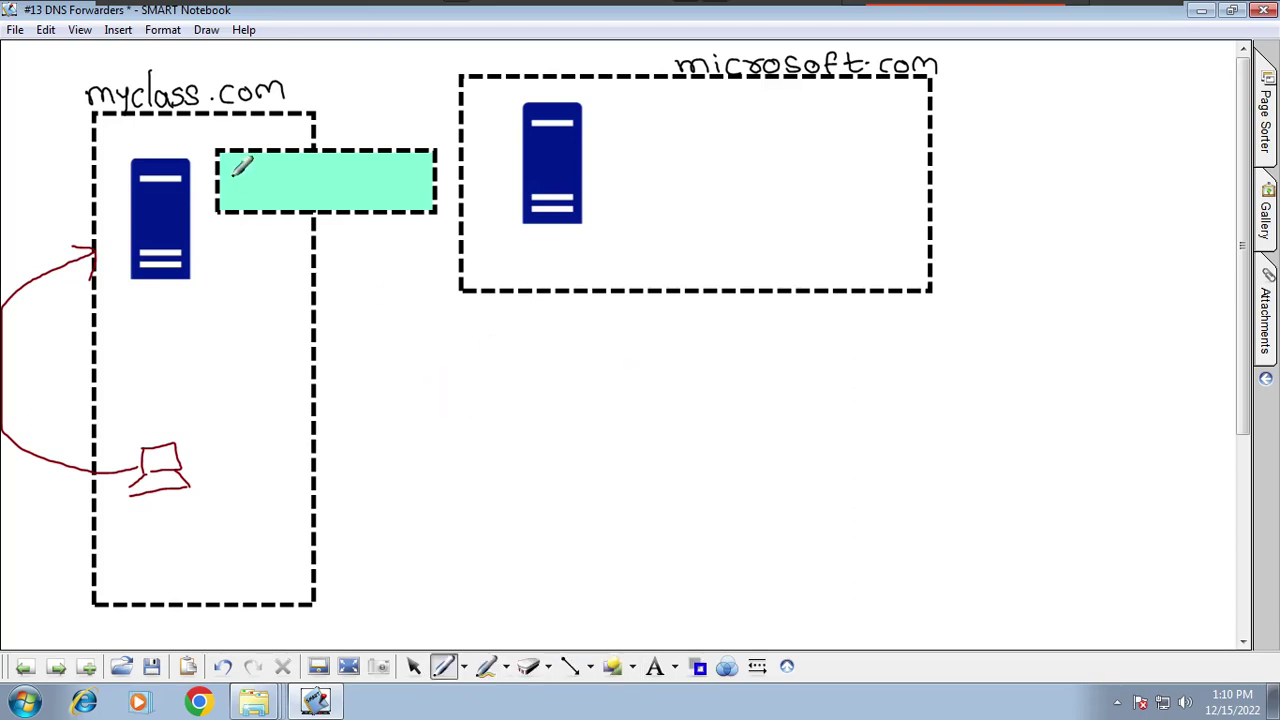
{"action": "left_click_drag", "start_coordinate": [233, 184], "coordinate": [303, 172]}
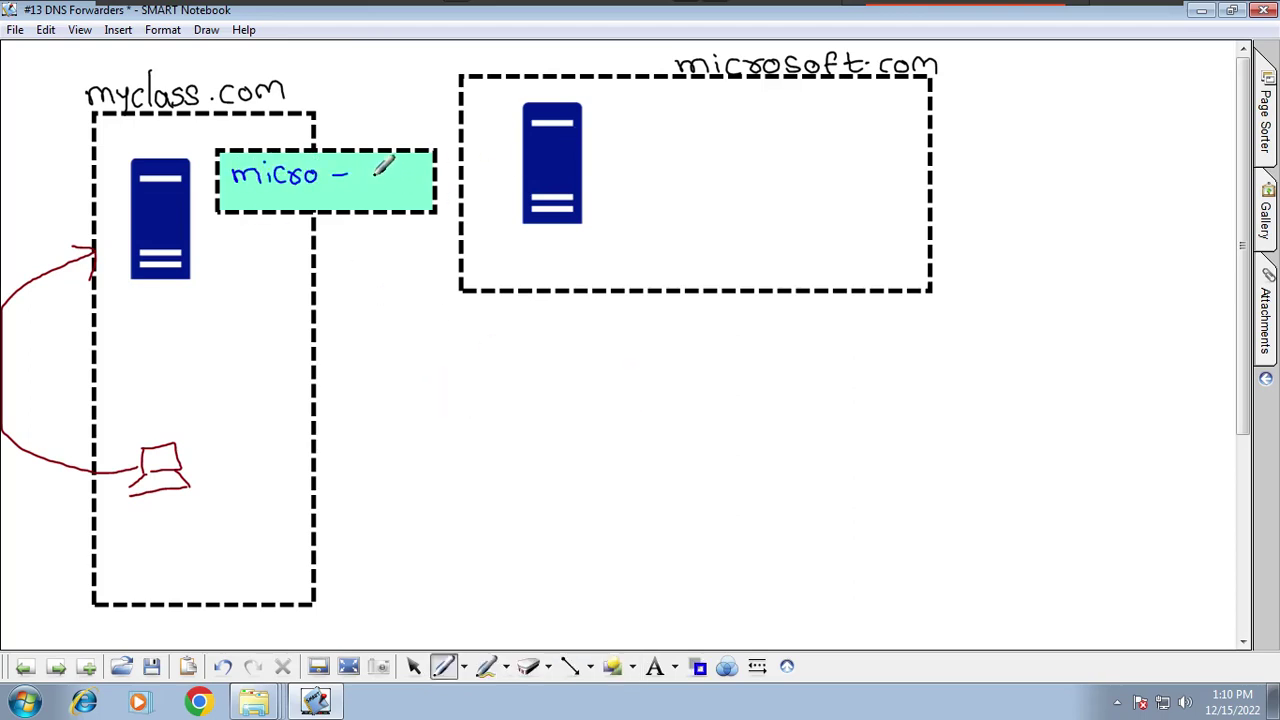
{"action": "left_click_drag", "start_coordinate": [360, 167], "coordinate": [370, 182]}
Label the microsoft.com server "v5" and the myclass.com server "v1", and add a small bracket mark beneath "micro" in the aquamarine rectangle
{"action": "left_click_drag", "start_coordinate": [530, 231], "coordinate": [546, 230]}
{"action": "left_click_drag", "start_coordinate": [563, 228], "coordinate": [553, 244]}
{"action": "left_click_drag", "start_coordinate": [144, 291], "coordinate": [164, 307]}
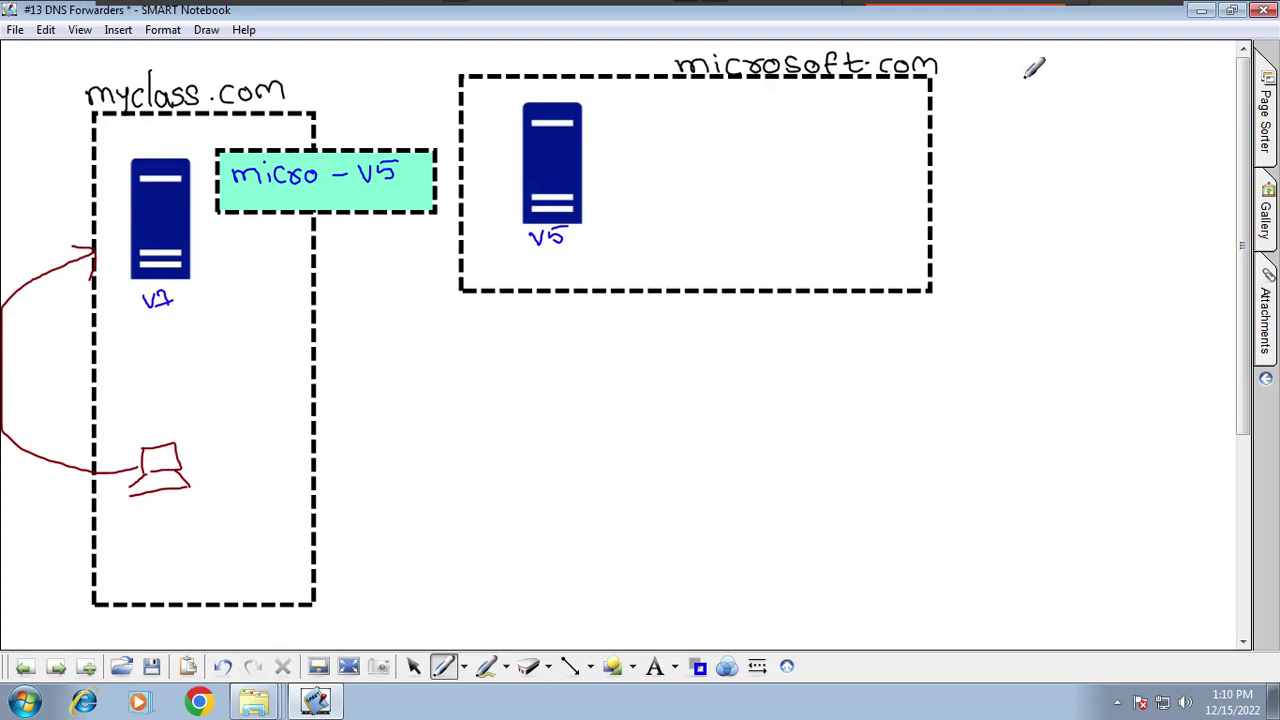
{"action": "left_click_drag", "start_coordinate": [250, 194], "coordinate": [245, 210]}
Draw a thin horizontal black line from the right edge of the myclass.com box to below the microsoft.com box
{"action": "left_click", "coordinate": [590, 666]}
{"action": "left_click", "coordinate": [624, 366]}
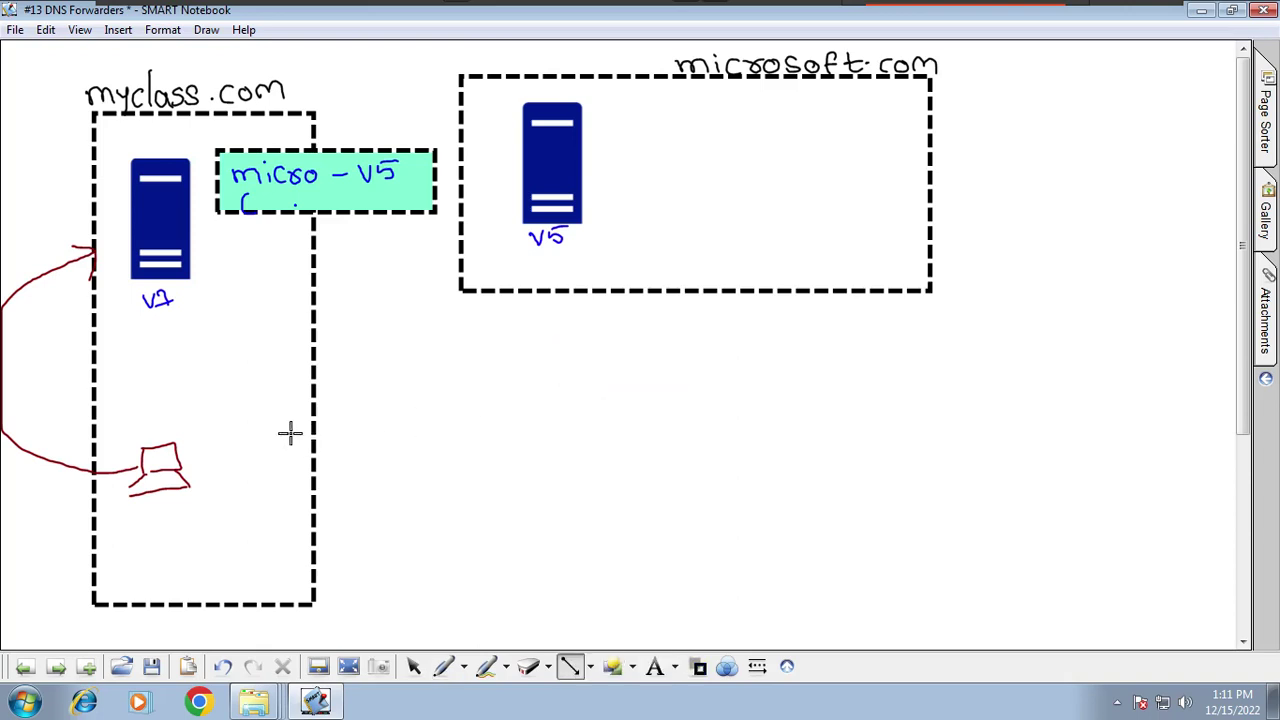
{"action": "left_click_drag", "start_coordinate": [315, 411], "coordinate": [597, 411]}
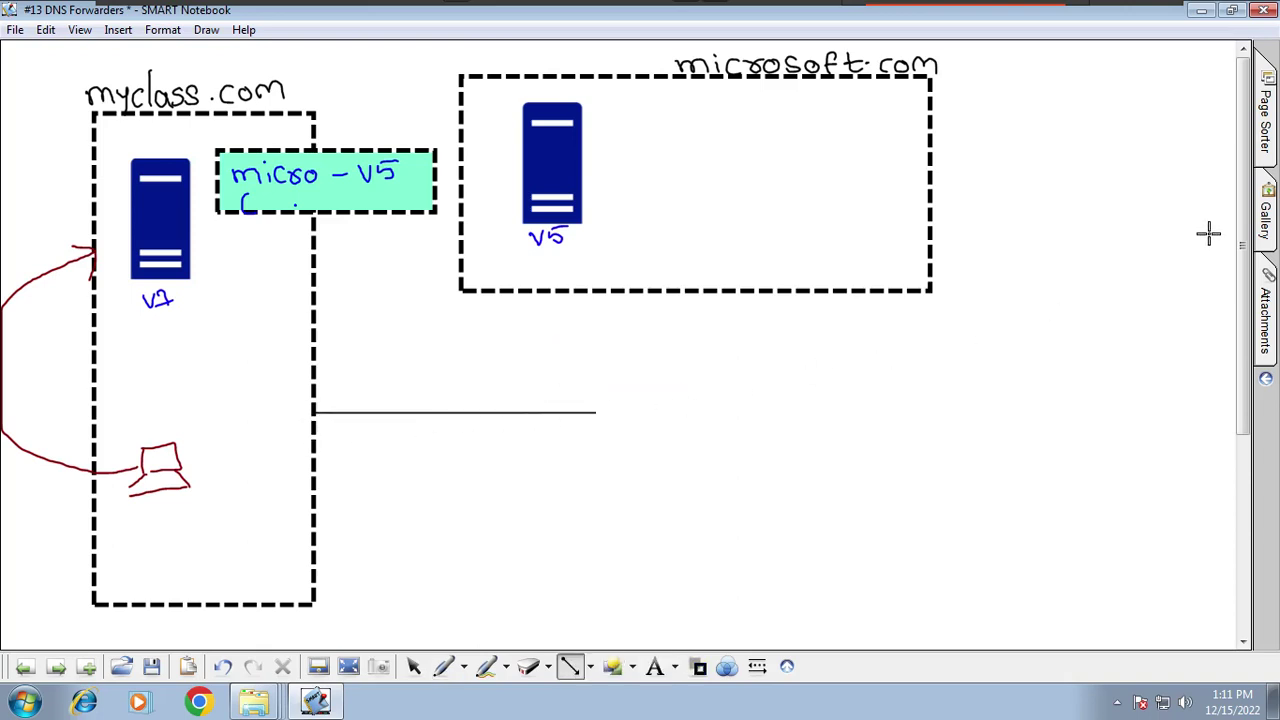
Insert the cloud image from the gallery, shrink it and place it at the right end of the horizontal line
{"action": "left_click", "coordinate": [1265, 222]}
{"action": "left_click_drag", "start_coordinate": [1241, 455], "coordinate": [1236, 320]}
{"action": "left_click_drag", "start_coordinate": [1056, 440], "coordinate": [731, 371]}
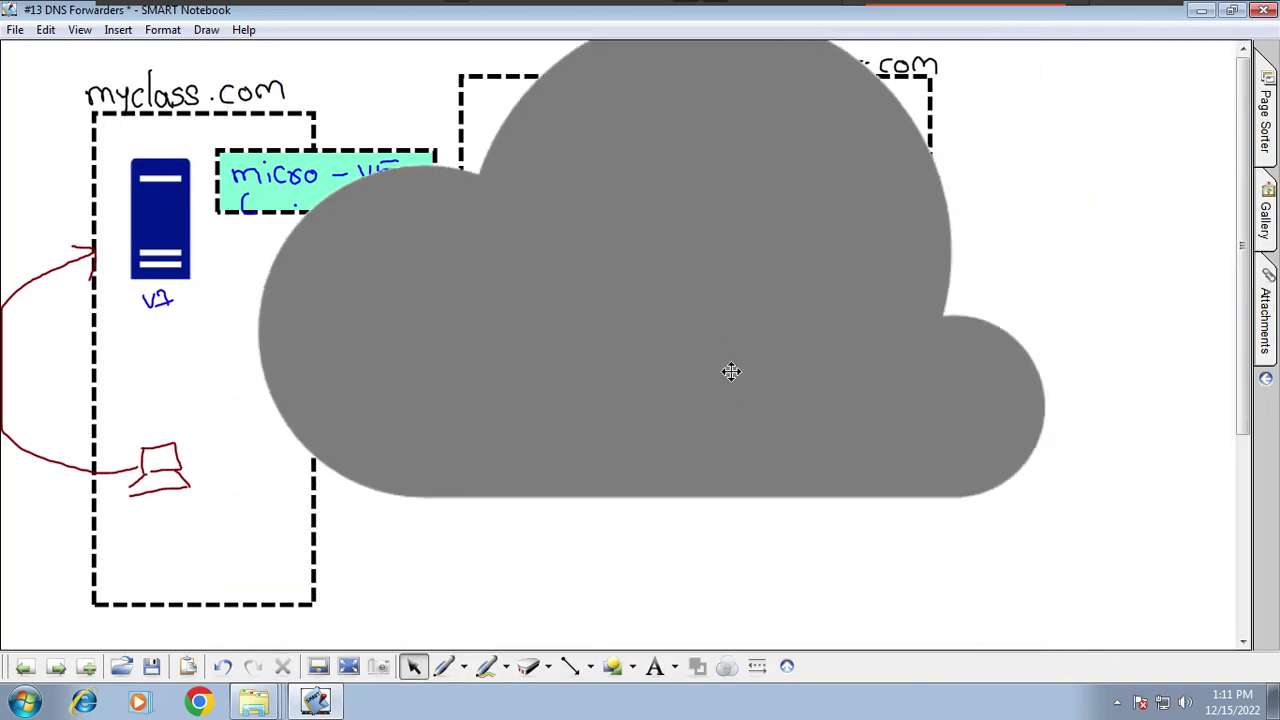
{"action": "left_click_drag", "start_coordinate": [1039, 626], "coordinate": [630, 296]}
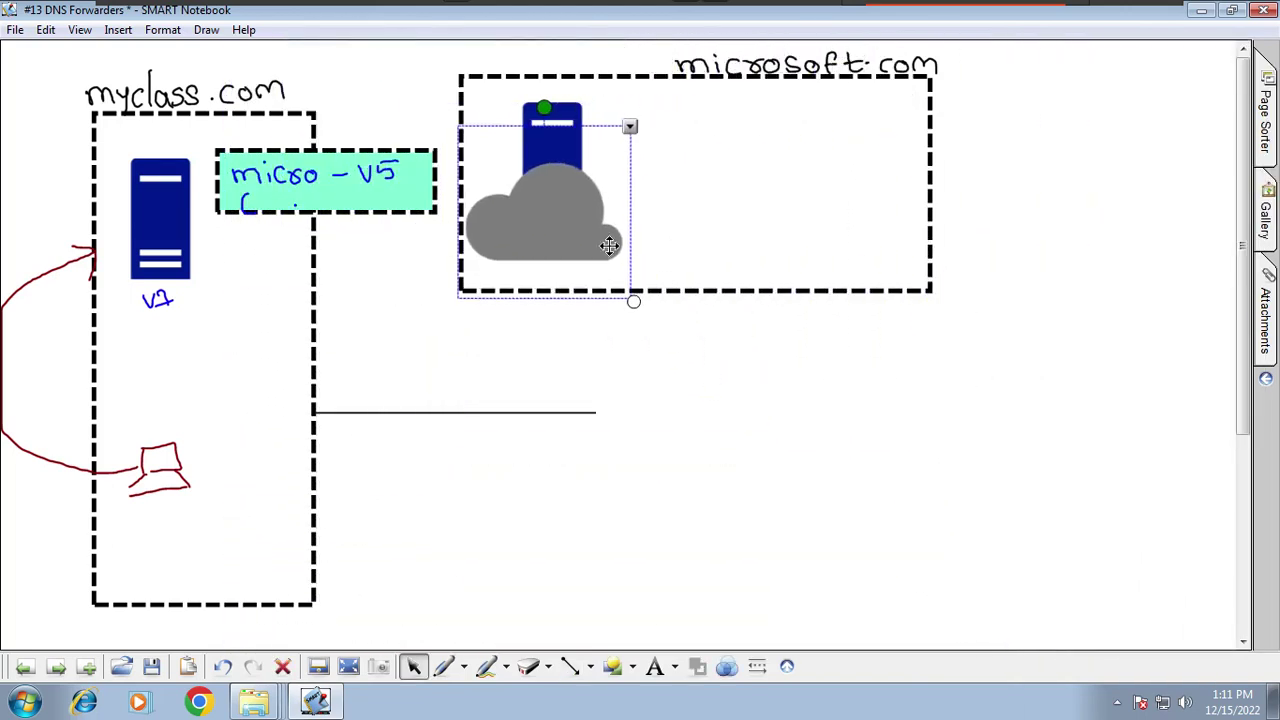
{"action": "left_click_drag", "start_coordinate": [607, 240], "coordinate": [730, 423]}
{"action": "left_click", "coordinate": [832, 430]}
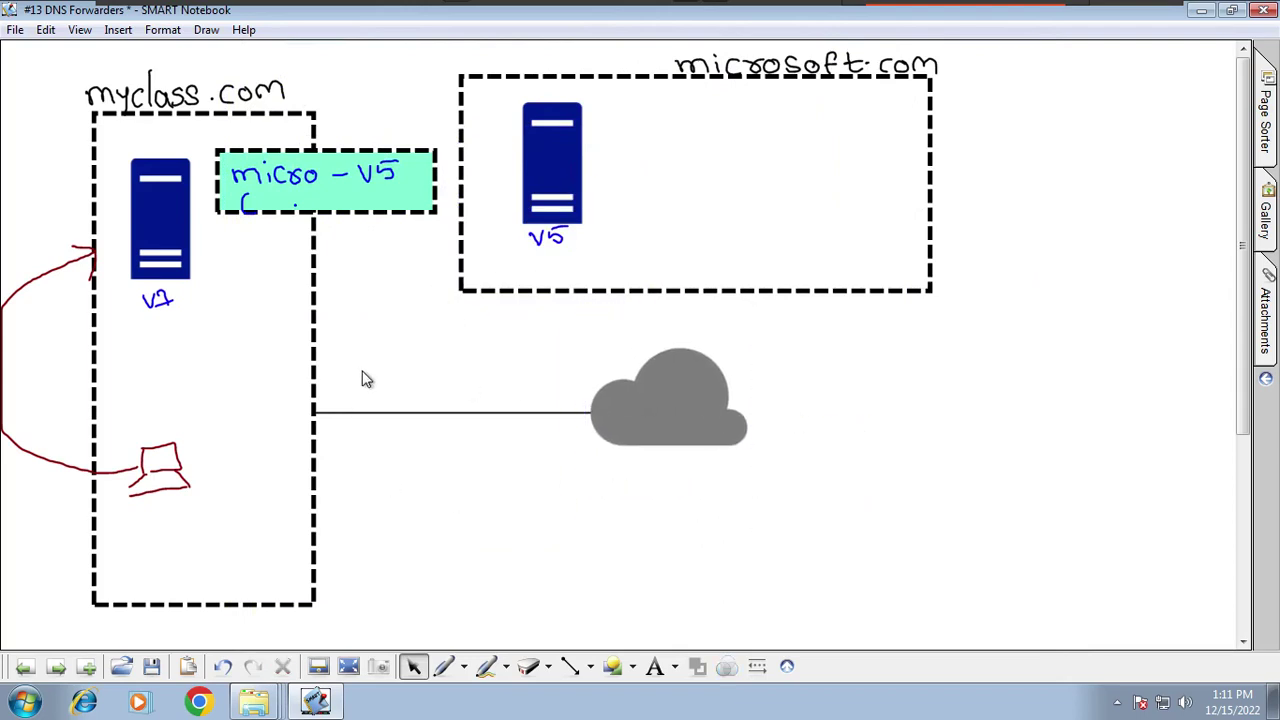
Duplicate the microsoft.com server icon and place the copy just to the right of the cloud
{"action": "left_click", "coordinate": [463, 666]}
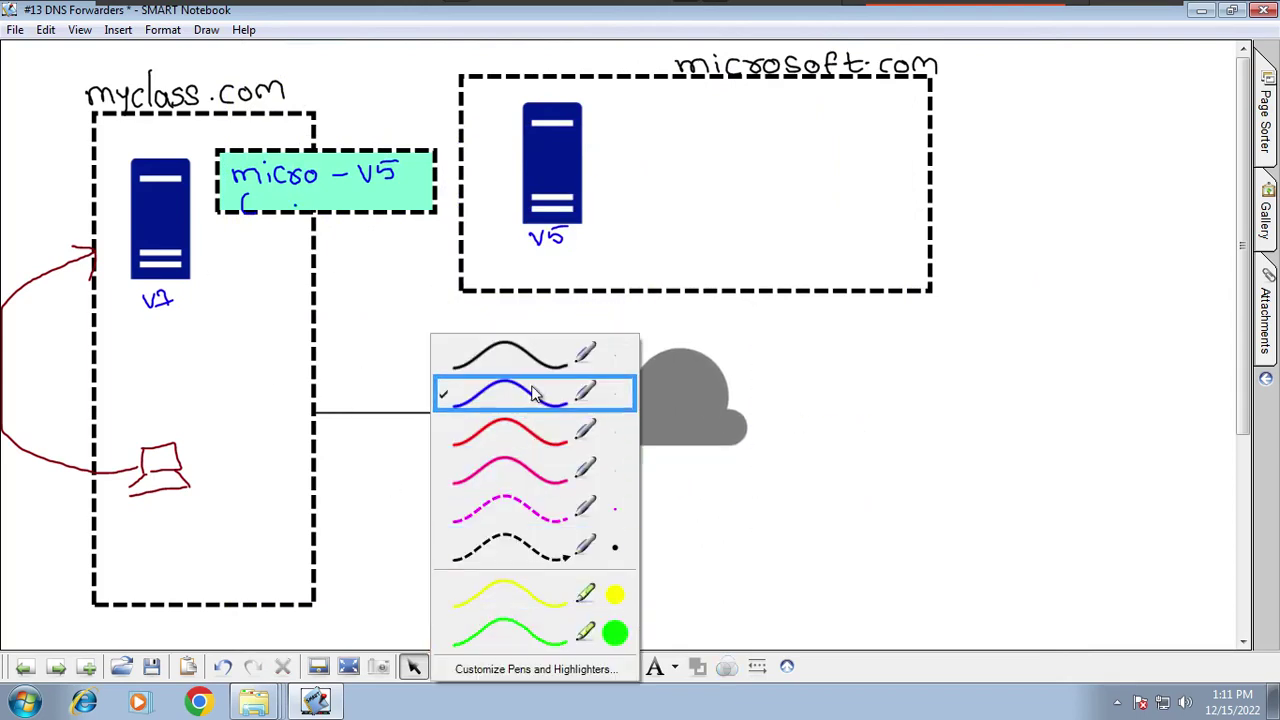
{"action": "left_click", "coordinate": [463, 666]}
{"action": "left_click", "coordinate": [579, 152]}
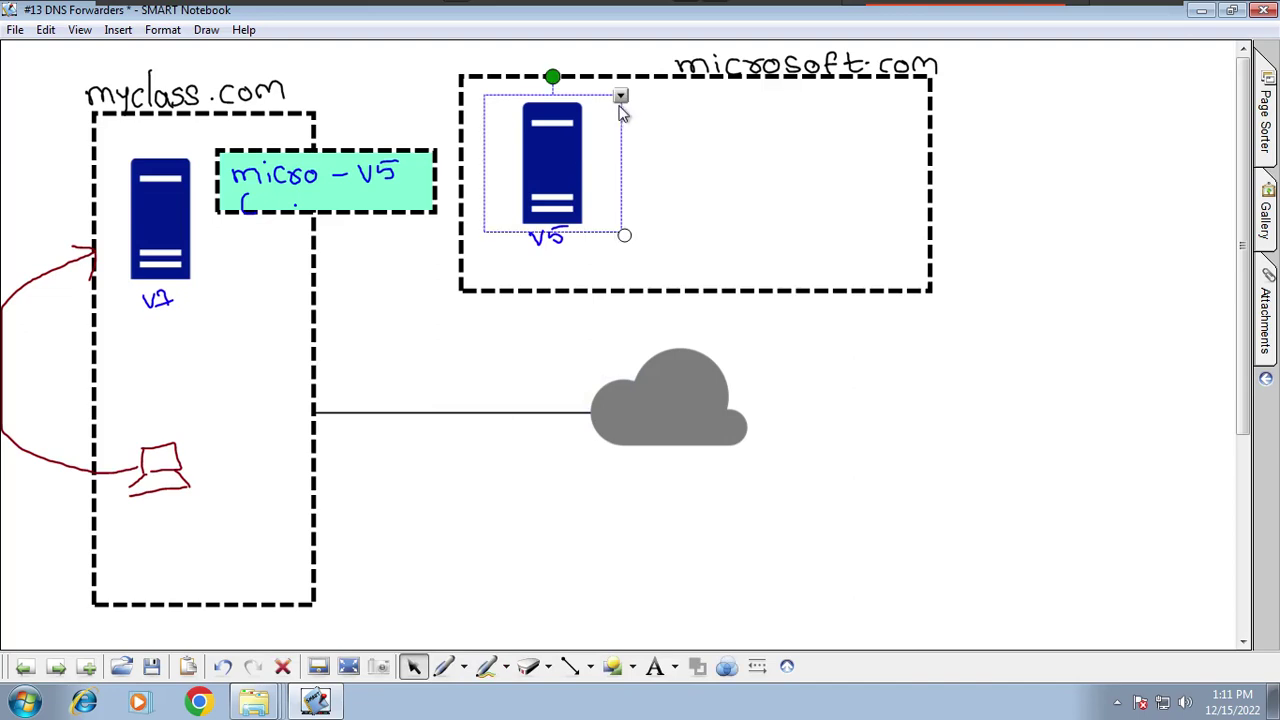
{"action": "left_click", "coordinate": [623, 97]}
{"action": "left_click", "coordinate": [665, 115]}
{"action": "mouse_move", "coordinate": [612, 187]}
{"action": "left_mouse_down"}
{"action": "mouse_move", "coordinate": [795, 390]}
{"action": "mouse_move", "coordinate": [809, 450]}
{"action": "left_mouse_up"}
{"action": "left_click", "coordinate": [884, 403]}
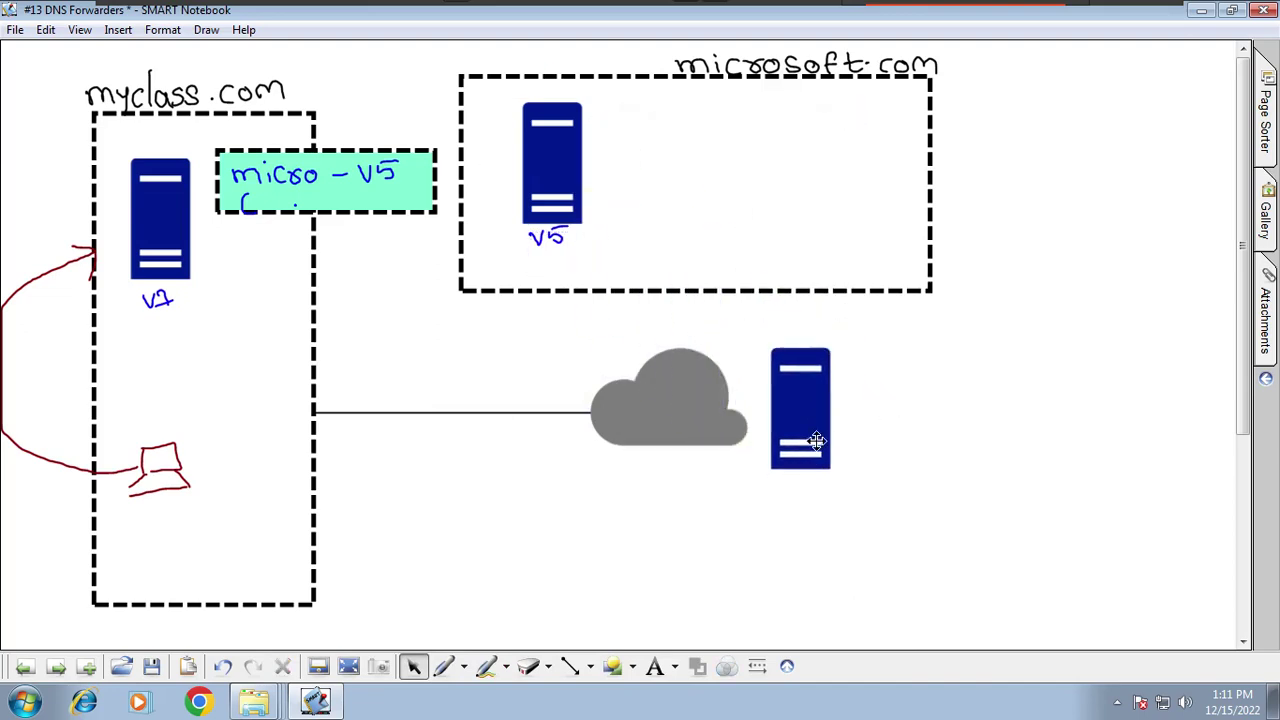